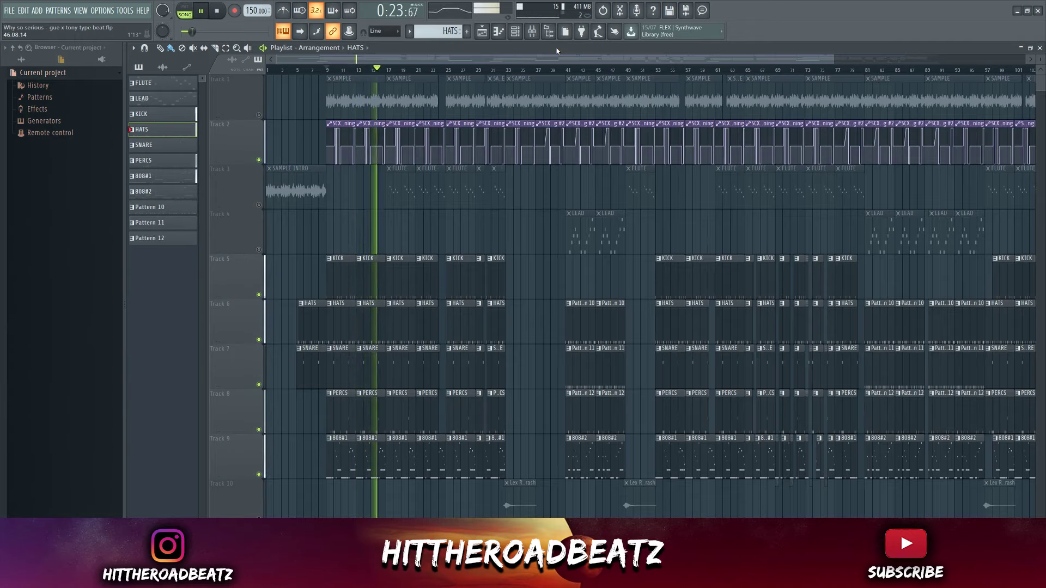
# Step: Bring up the mixer and loop the HATS pattern in pattern playback mode instead of the full song
pyautogui.press('space')
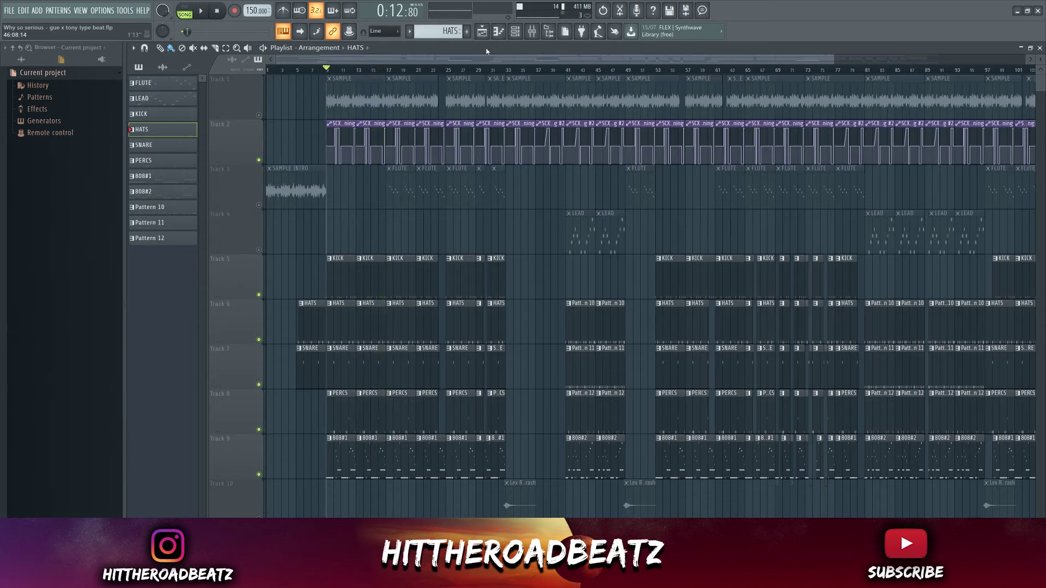
pyautogui.click(532, 31)
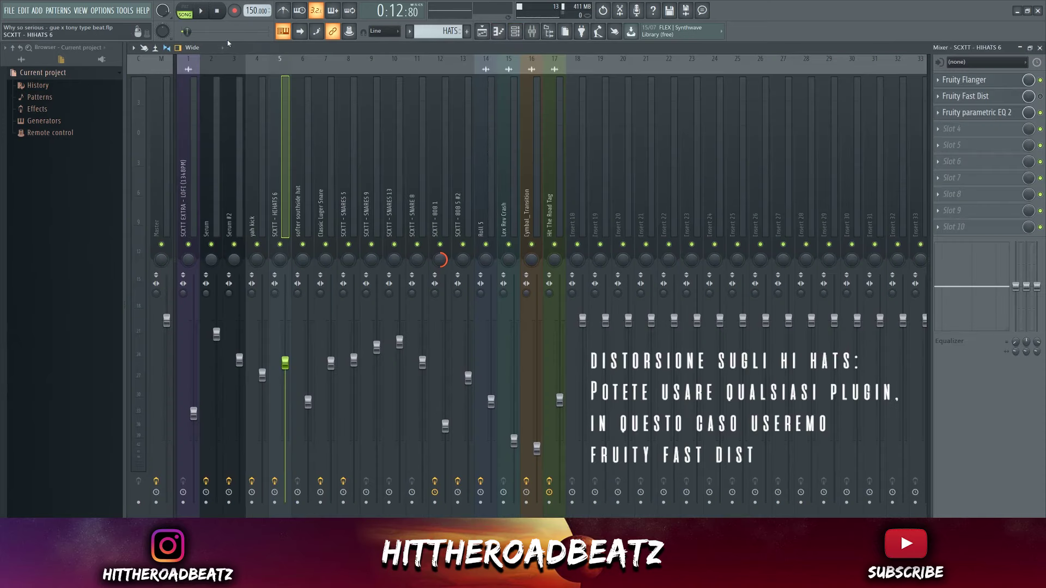
pyautogui.press('space')
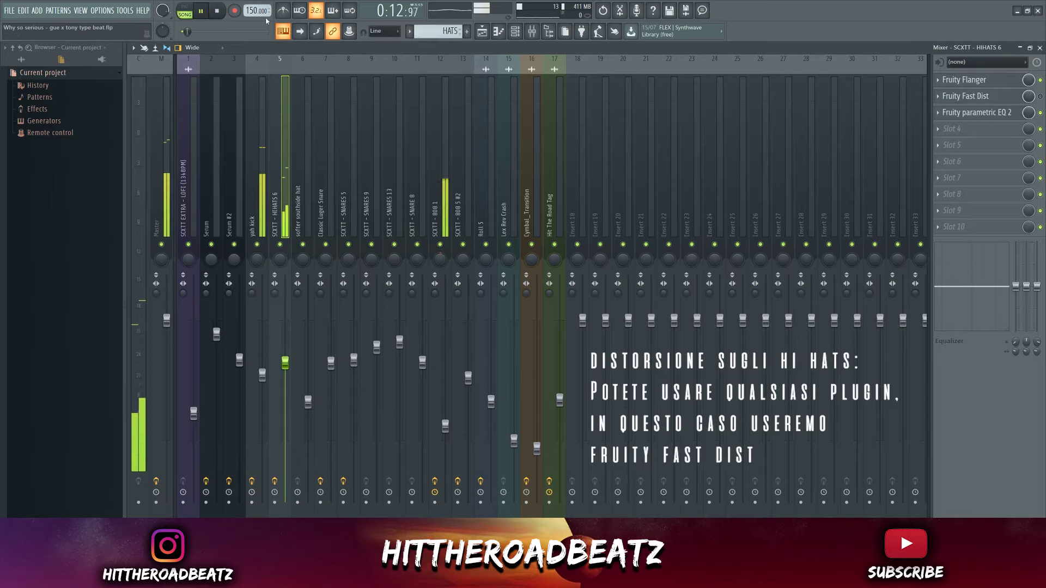
pyautogui.press('space')
pyautogui.click(185, 11)
pyautogui.press('space')
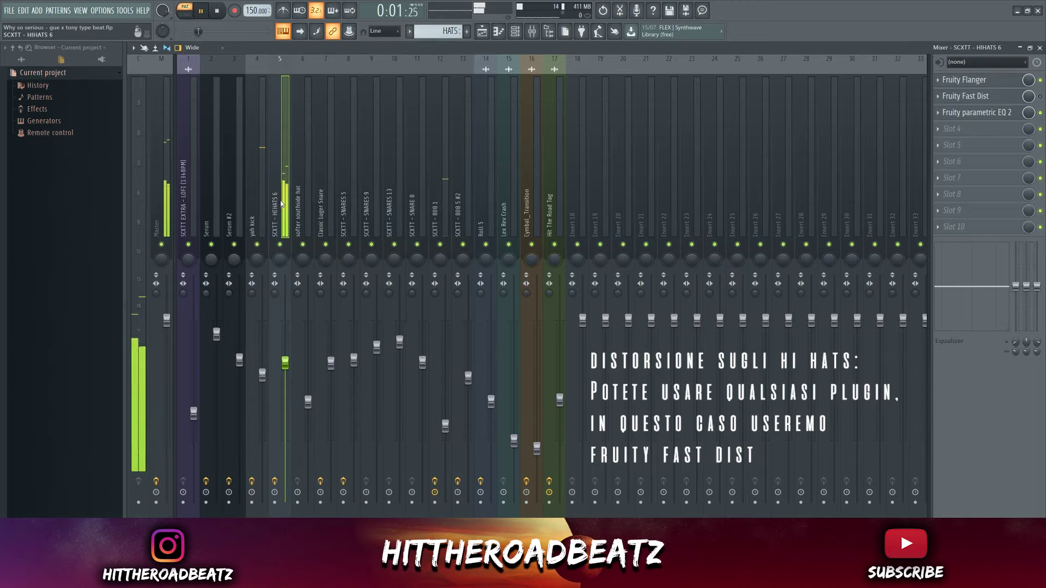
# Step: Open Fruity Fast Dist on the SCXTT - HIHATS 6 track, lower its threshold and adjust its mix level
pyautogui.click(999, 101)
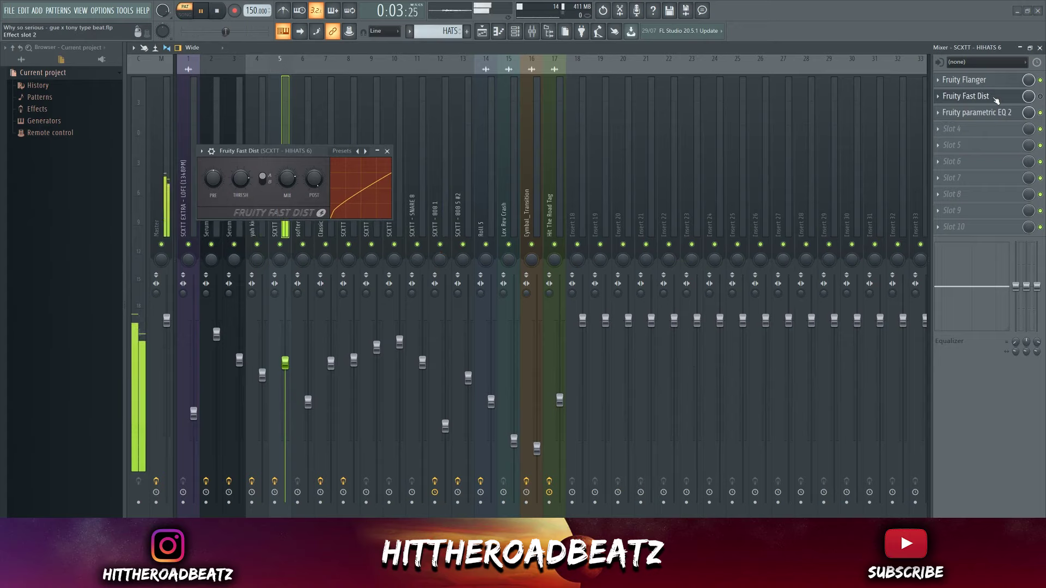
pyautogui.moveTo(243, 153); pyautogui.dragTo(418, 236)
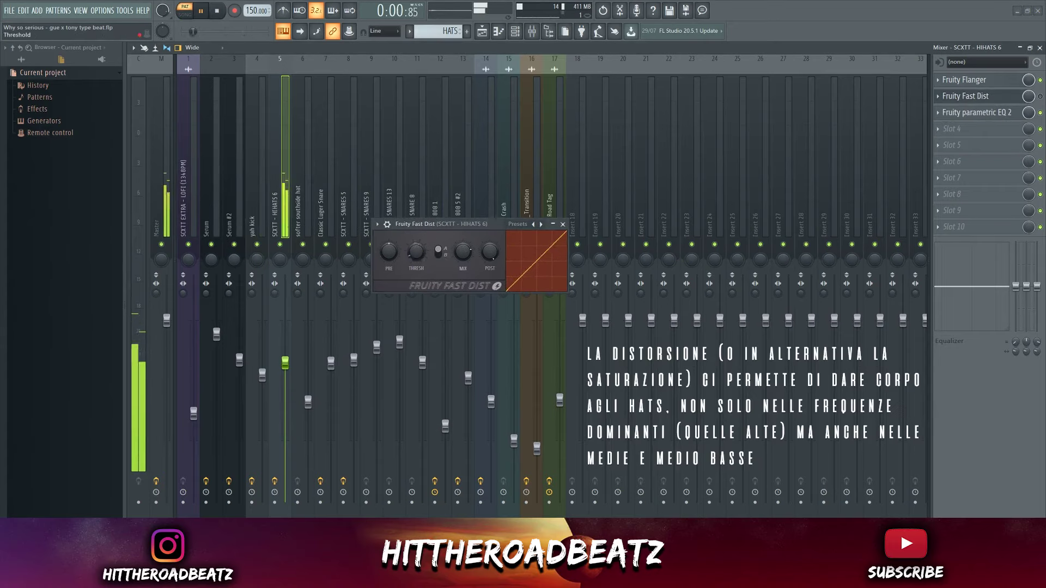
pyautogui.moveTo(417, 252); pyautogui.dragTo(416, 261)
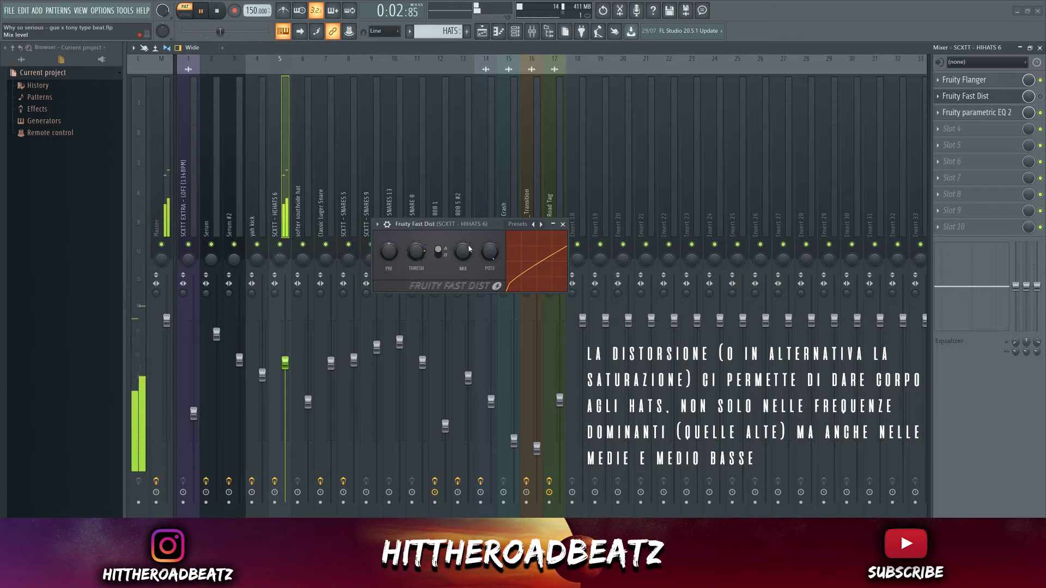
pyautogui.moveTo(469, 249); pyautogui.dragTo(469, 267)
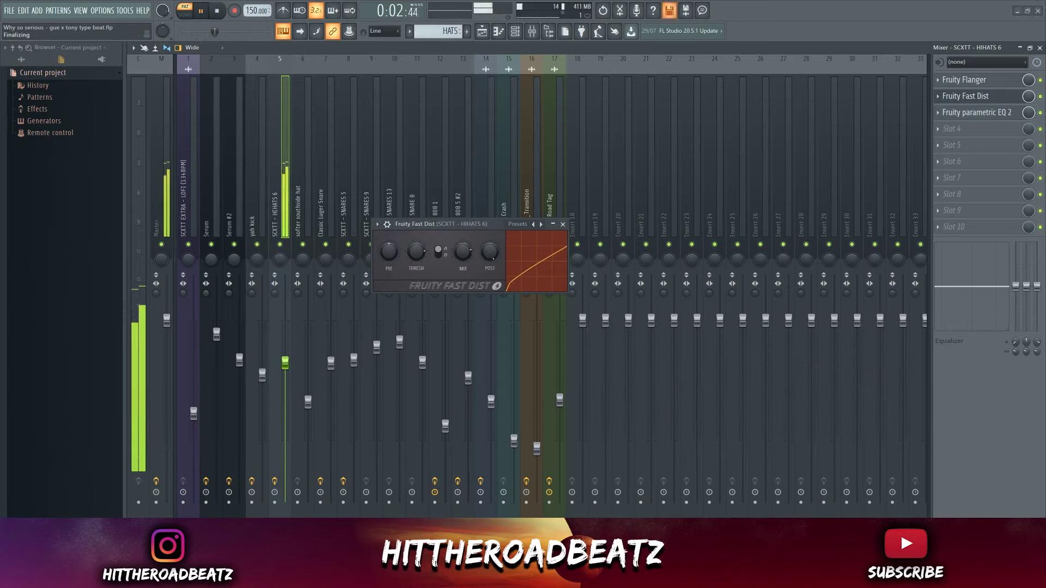
# Step: Examine the hi-hats' spectrum in Fruity parametric EQ 2, close both effect windows and bypass Fruity Fast Dist
pyautogui.click(968, 114)
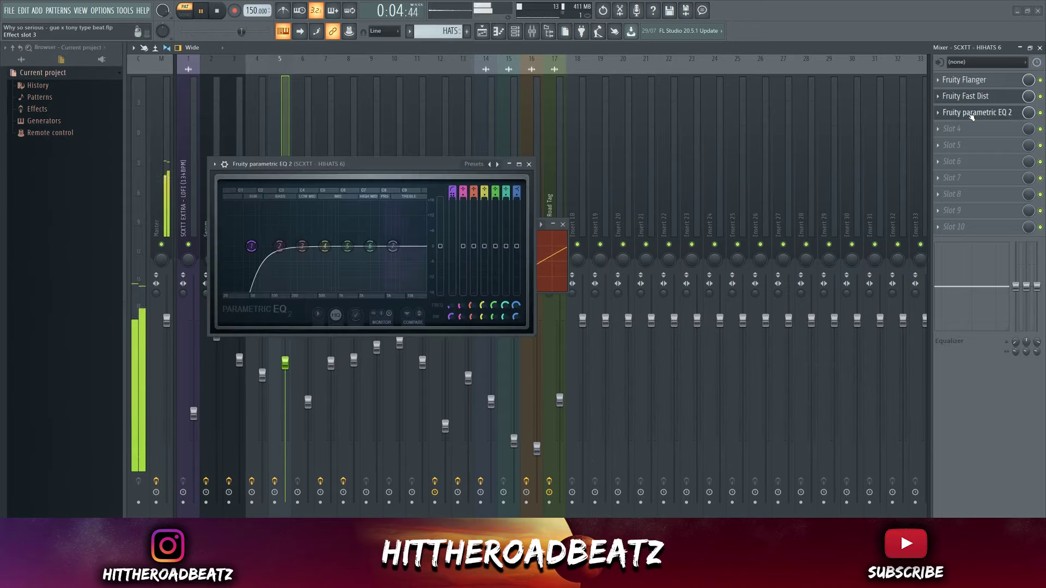
pyautogui.moveTo(547, 227); pyautogui.dragTo(753, 215)
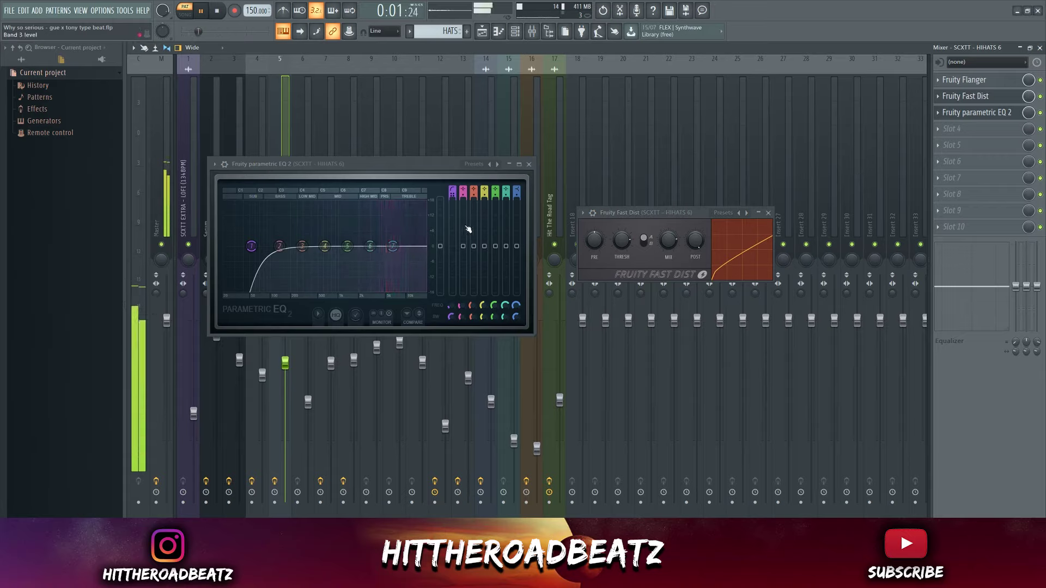
pyautogui.click(528, 164)
pyautogui.click(768, 212)
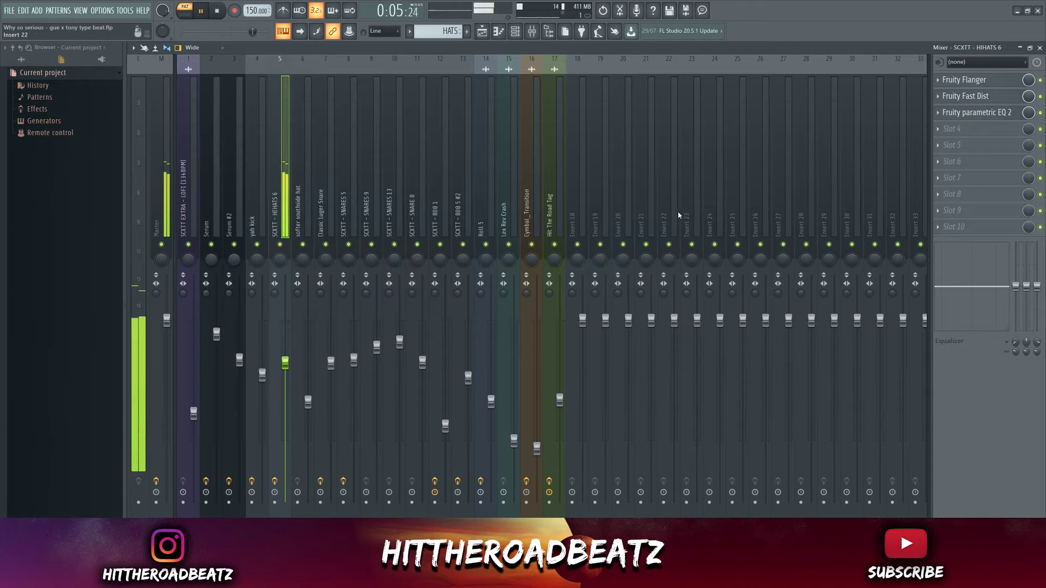
pyautogui.press('space')
pyautogui.click(1040, 96)
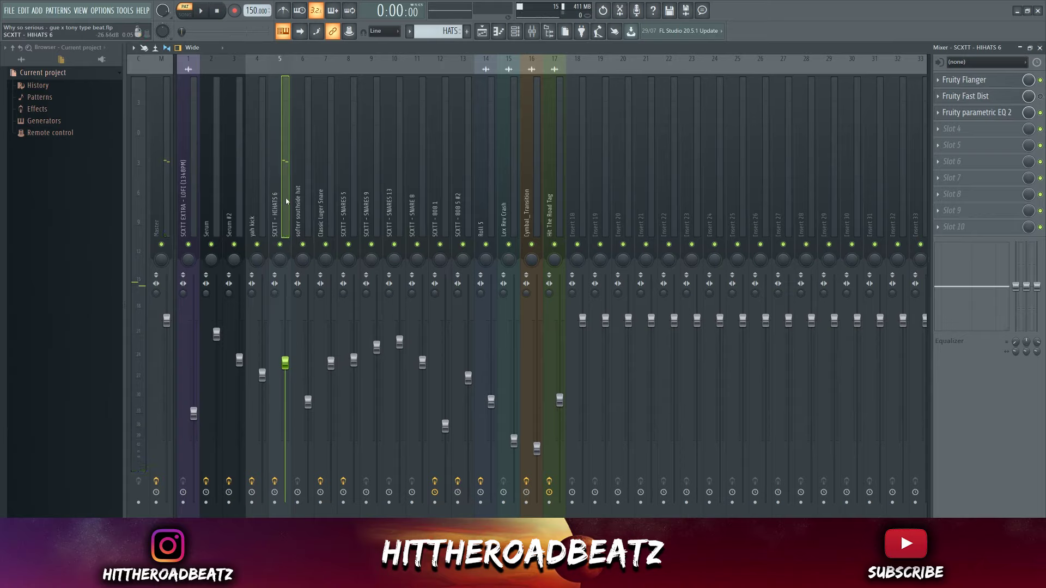
# Step: Switch to the SNARE pattern and play it
pyautogui.click(408, 32)
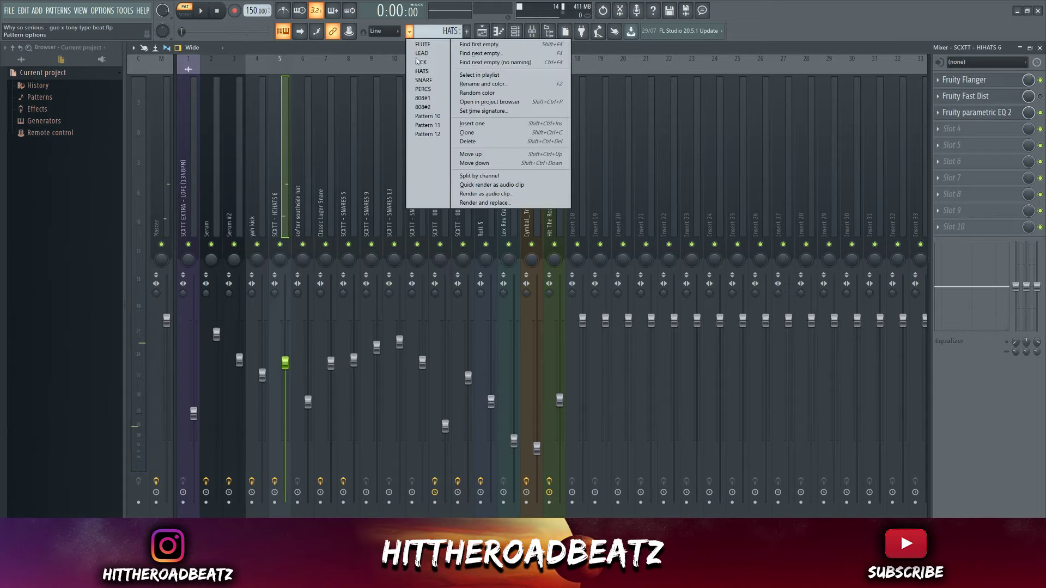
pyautogui.click(424, 80)
pyautogui.press('space')
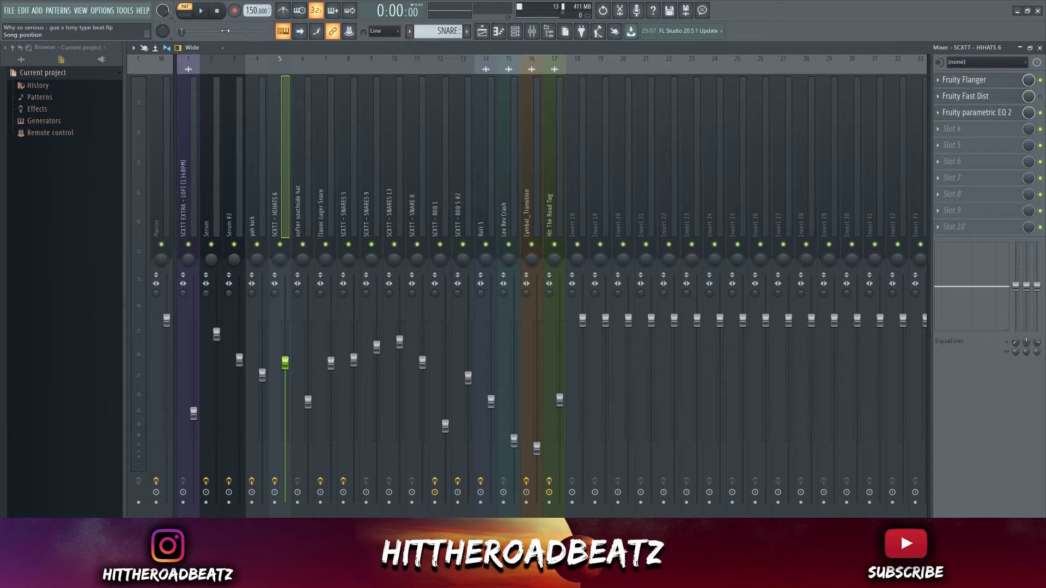
pyautogui.press('space')
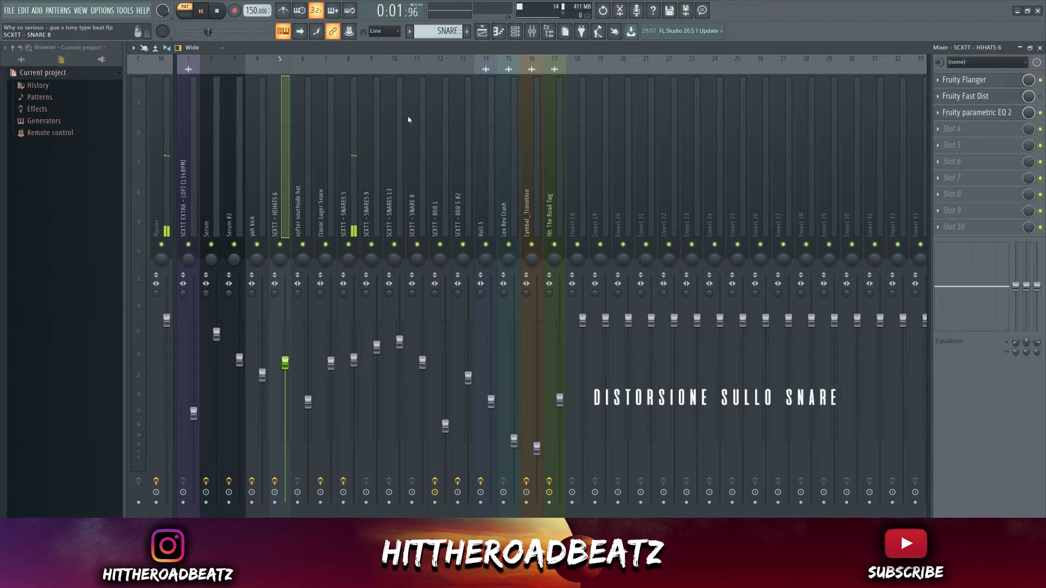
# Step: Review the Fruity Fast Dist settings on the SCXTT - SNARES 5 mixer track and close the effect window
pyautogui.click(357, 183)
pyautogui.click(1000, 85)
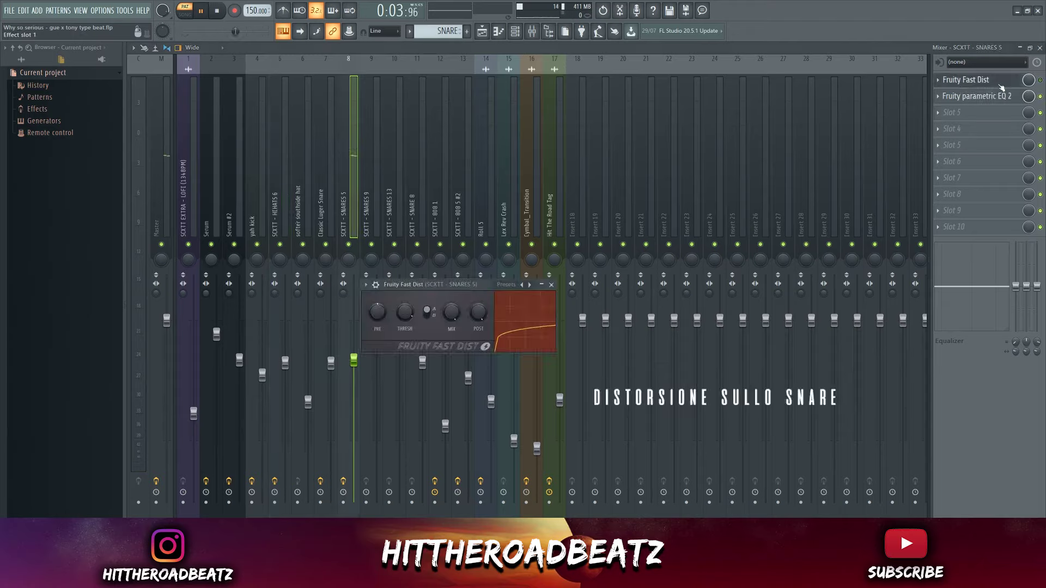
pyautogui.moveTo(430, 287); pyautogui.dragTo(629, 230)
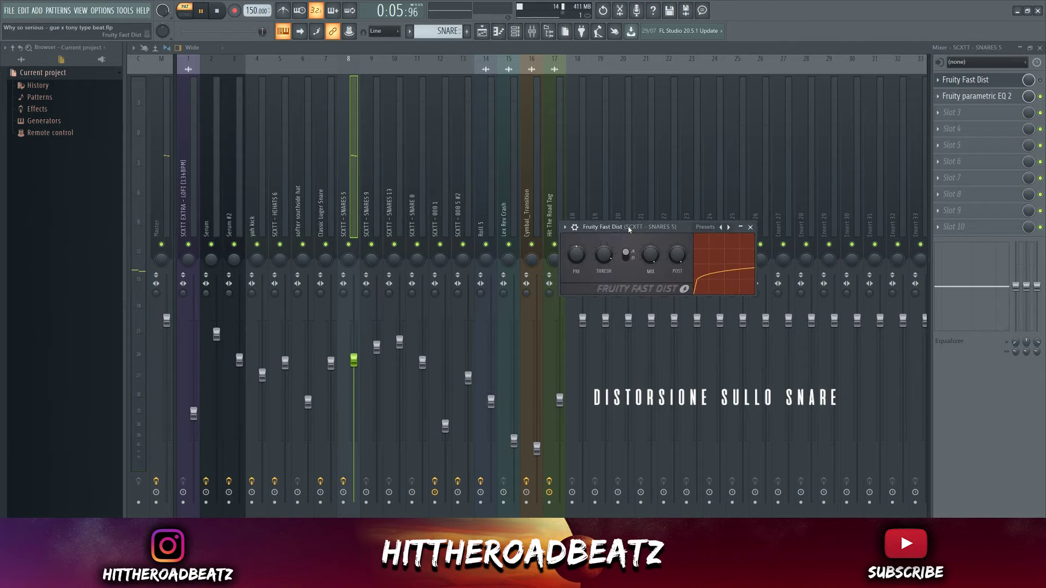
pyautogui.click(750, 227)
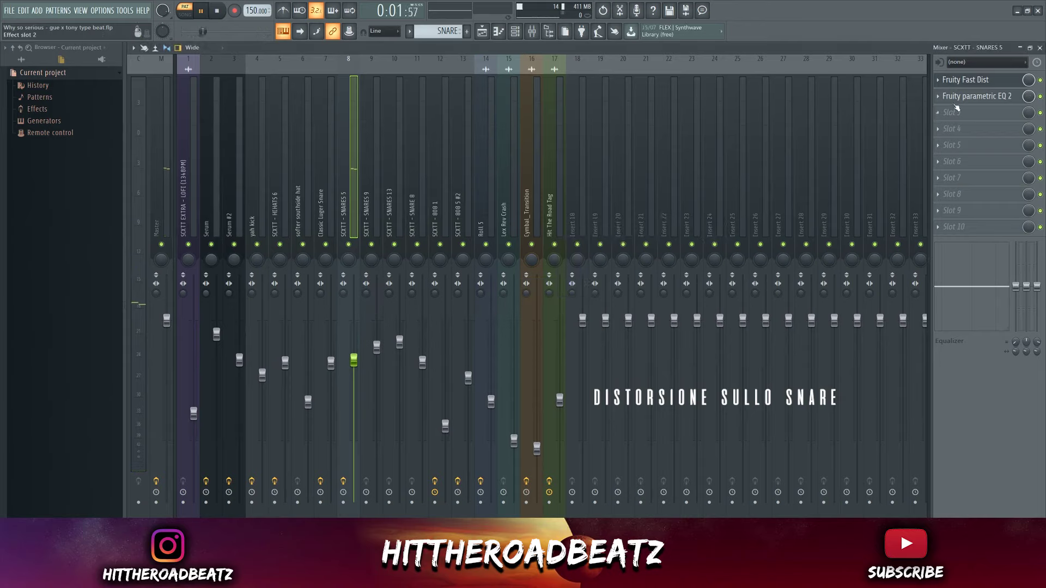
# Step: Check the snare in its Fruity parametric EQ 2, close the equalizer and stop playback
pyautogui.click(976, 82)
pyautogui.click(970, 97)
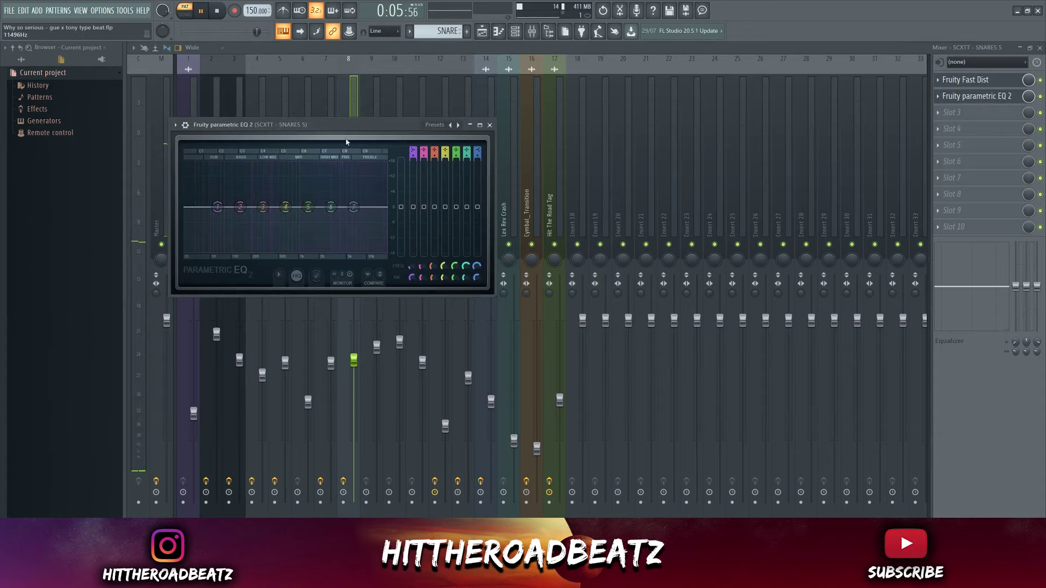
pyautogui.moveTo(346, 130); pyautogui.dragTo(439, 177)
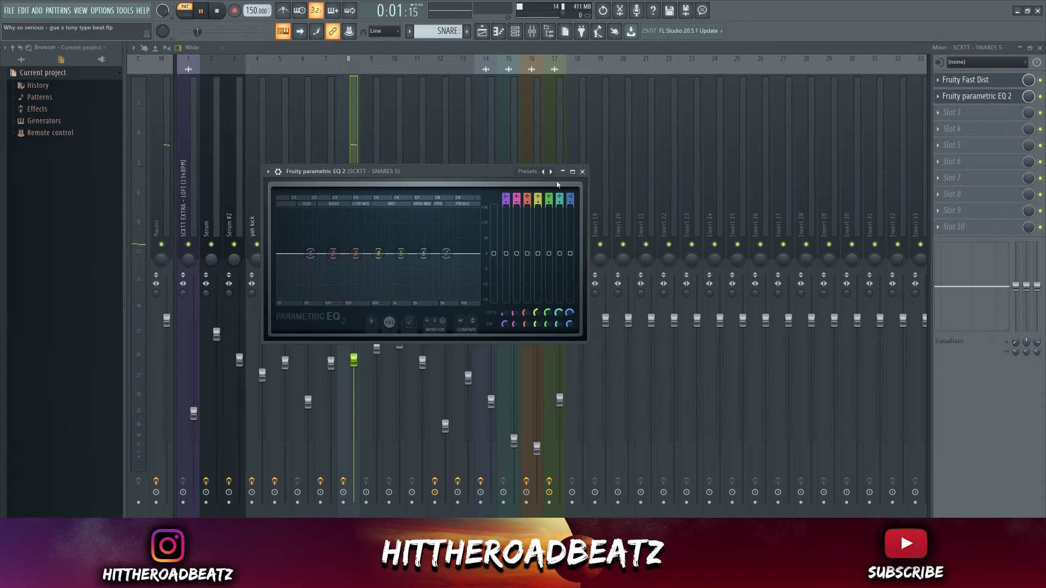
pyautogui.press('Escape')
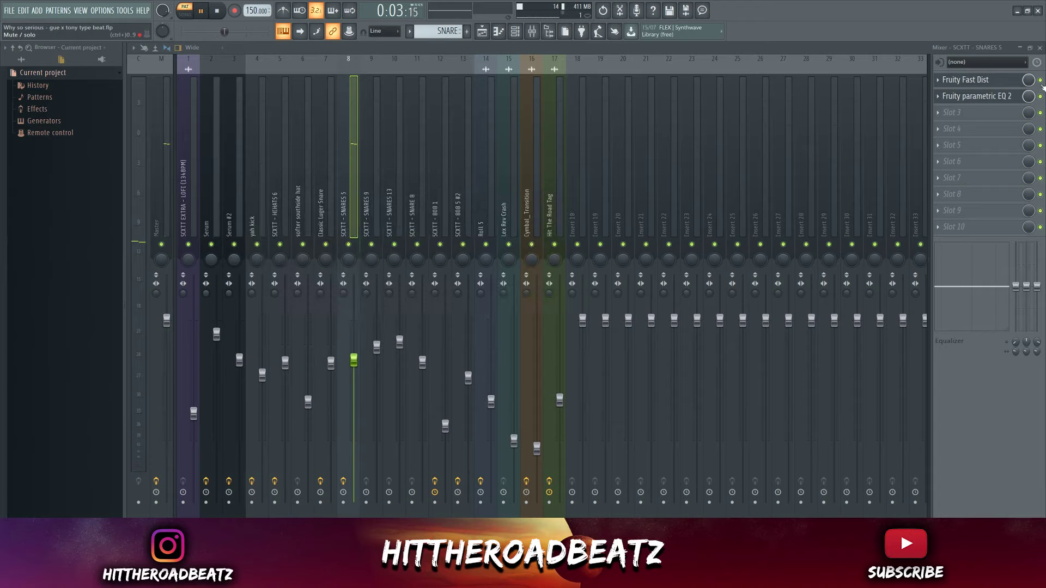
pyautogui.press('space')
# Step: Detach the snare track's Fruity parametric EQ 2 window and close it after viewing the distorted snare's spectrum
pyautogui.click(1002, 83)
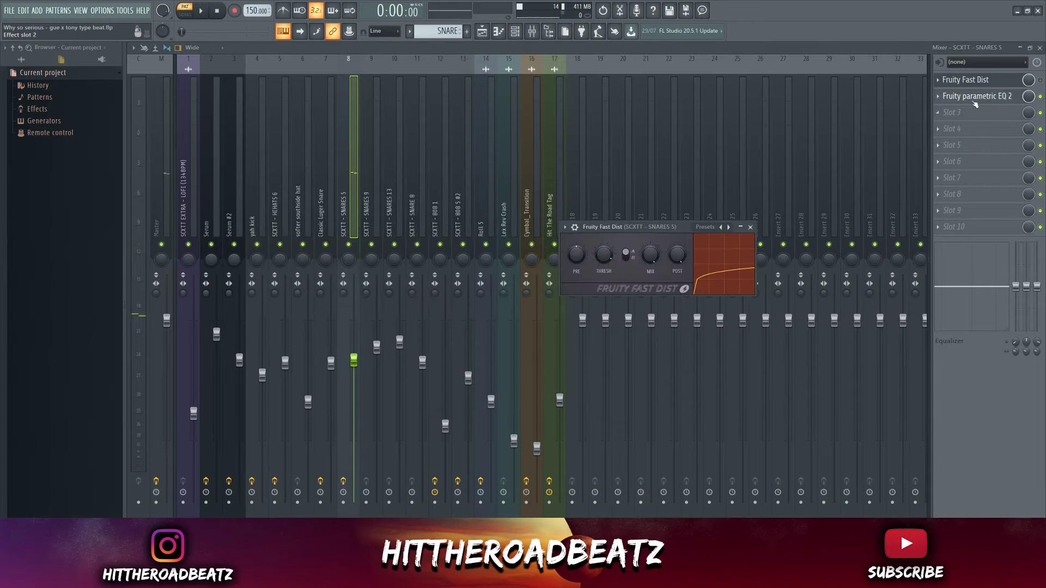
pyautogui.click(973, 100)
pyautogui.click(268, 171)
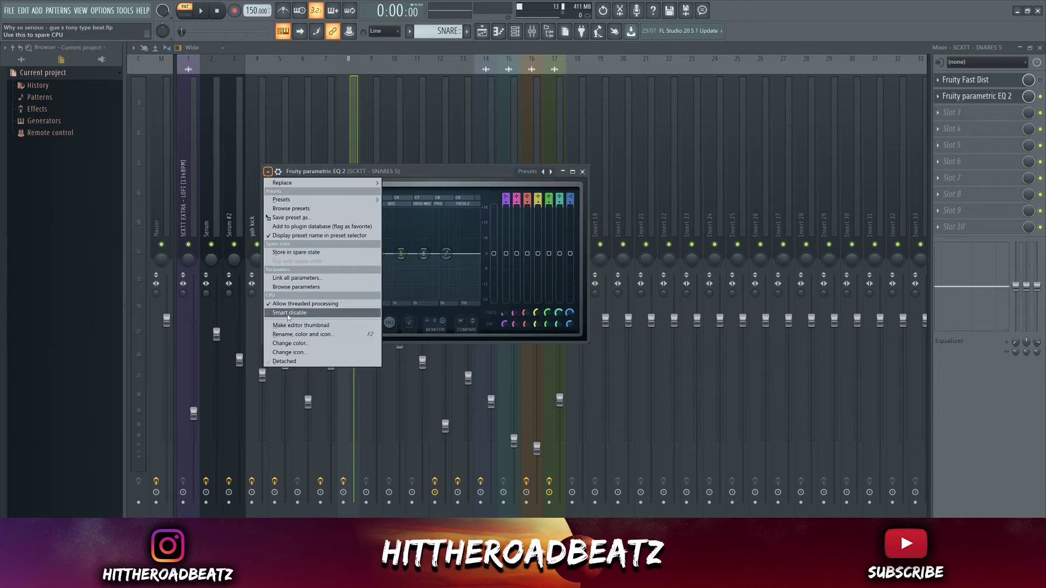
pyautogui.click(296, 362)
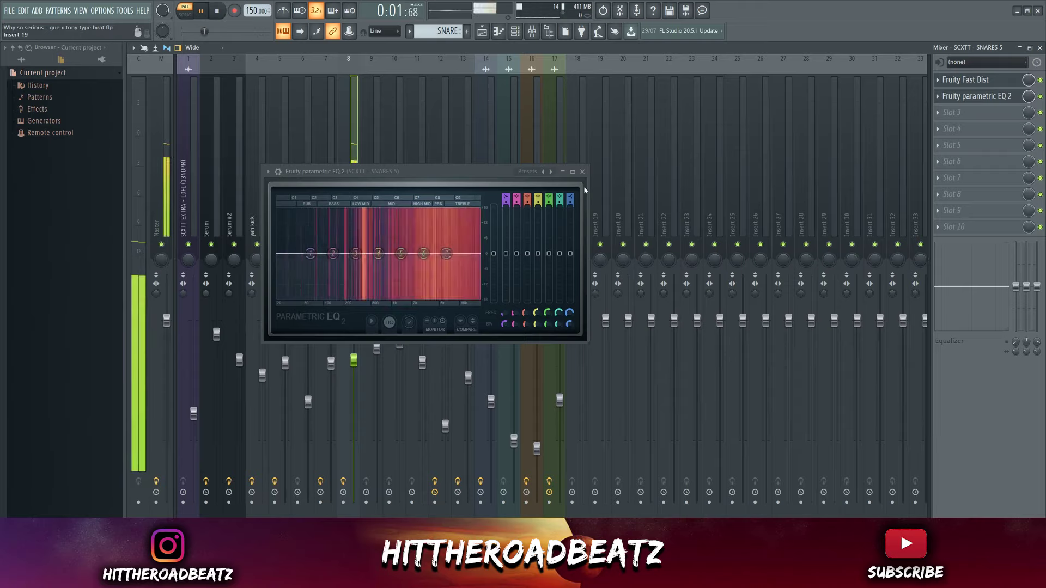
pyautogui.click(582, 171)
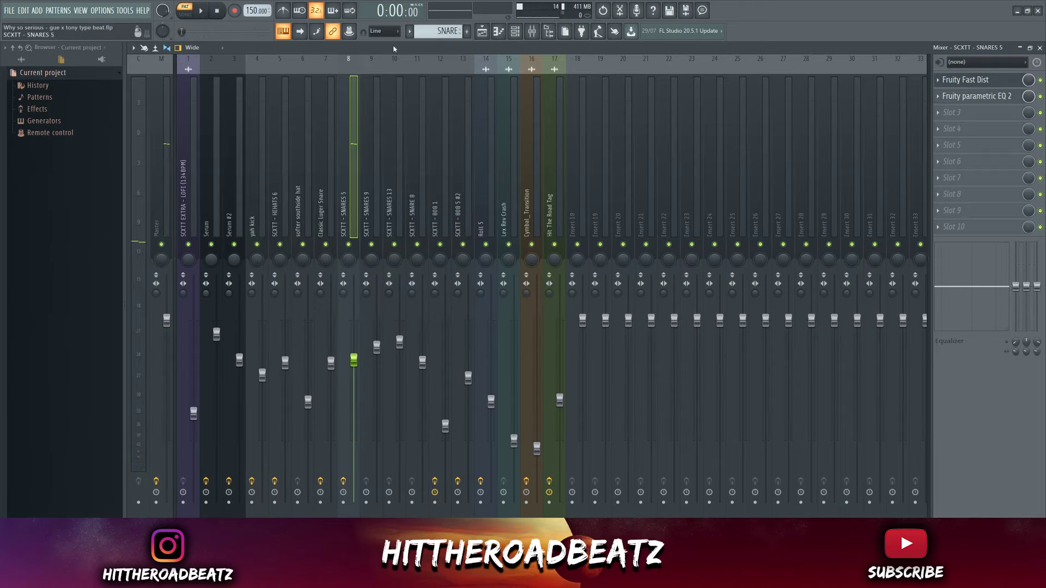
# Step: Switch to the KICK pattern, play it and select the yah kick mixer track
pyautogui.click(409, 32)
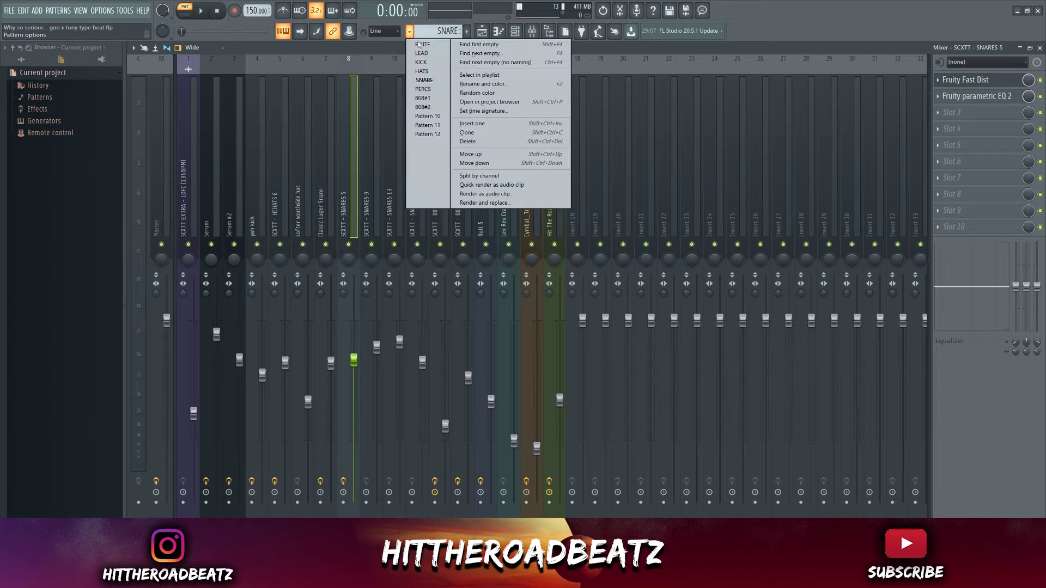
pyautogui.click(429, 62)
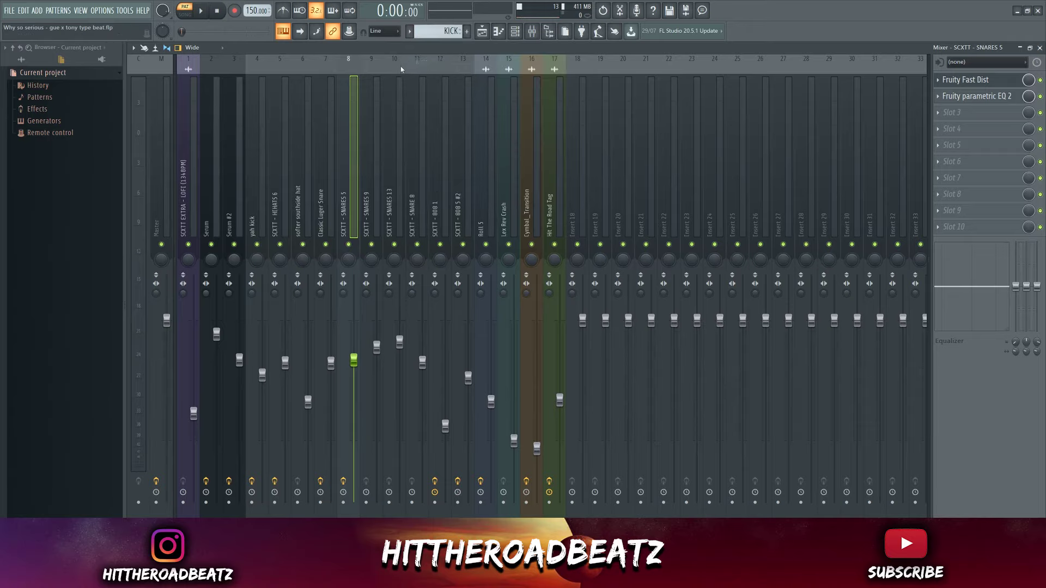
pyautogui.click(202, 11)
pyautogui.click(256, 210)
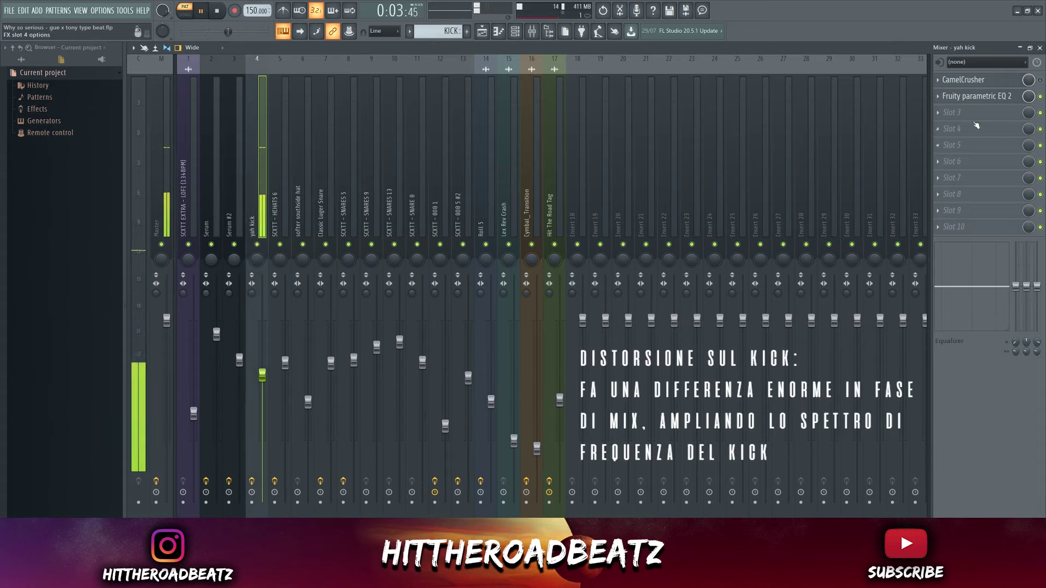
# Step: Open Fruity parametric EQ 2 on the yah kick track as a detached window and place it mid-mixer
pyautogui.click(976, 96)
pyautogui.click(174, 125)
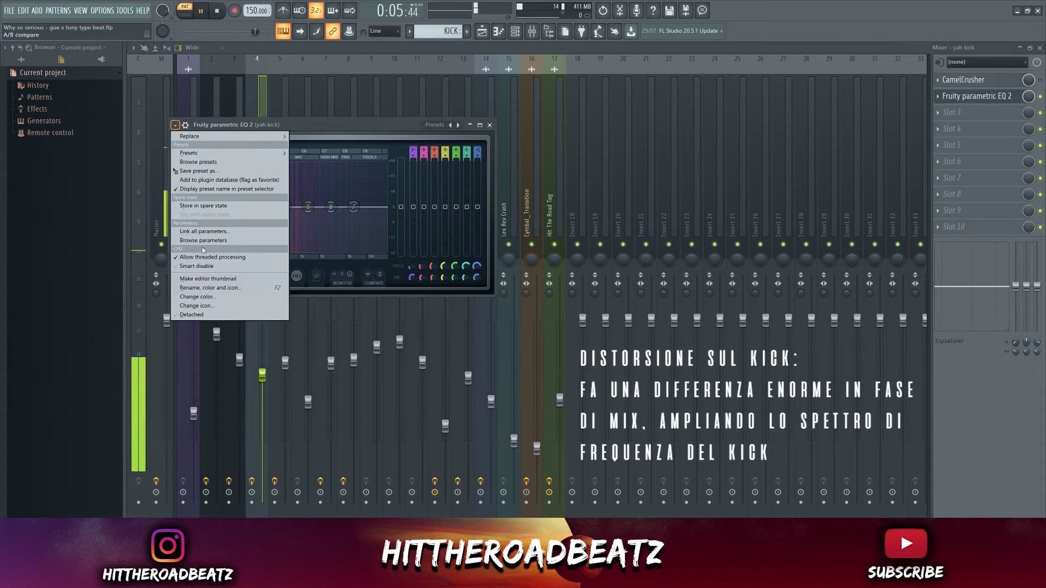
pyautogui.click(192, 315)
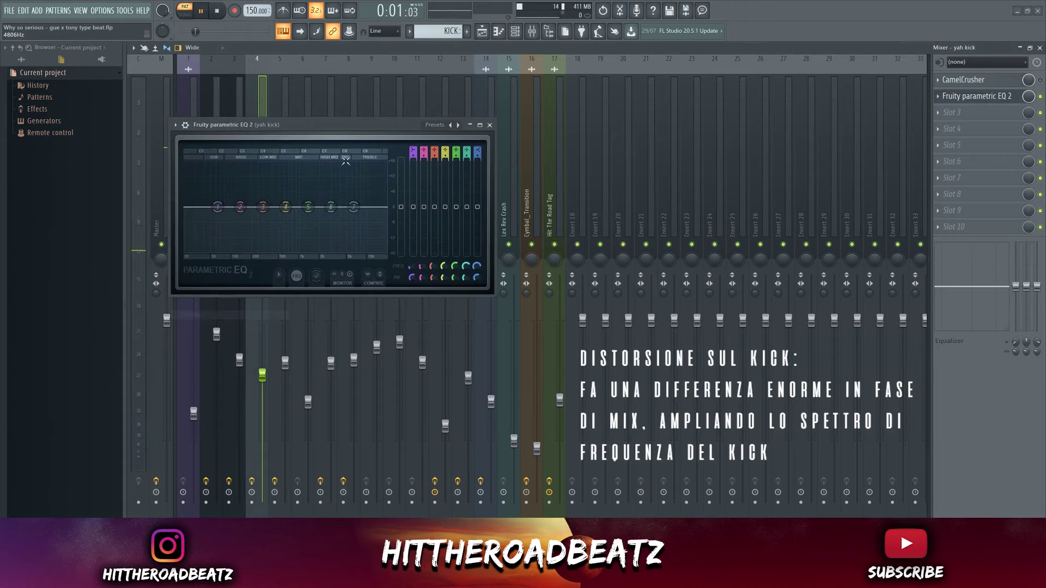
pyautogui.moveTo(355, 125); pyautogui.dragTo(544, 185)
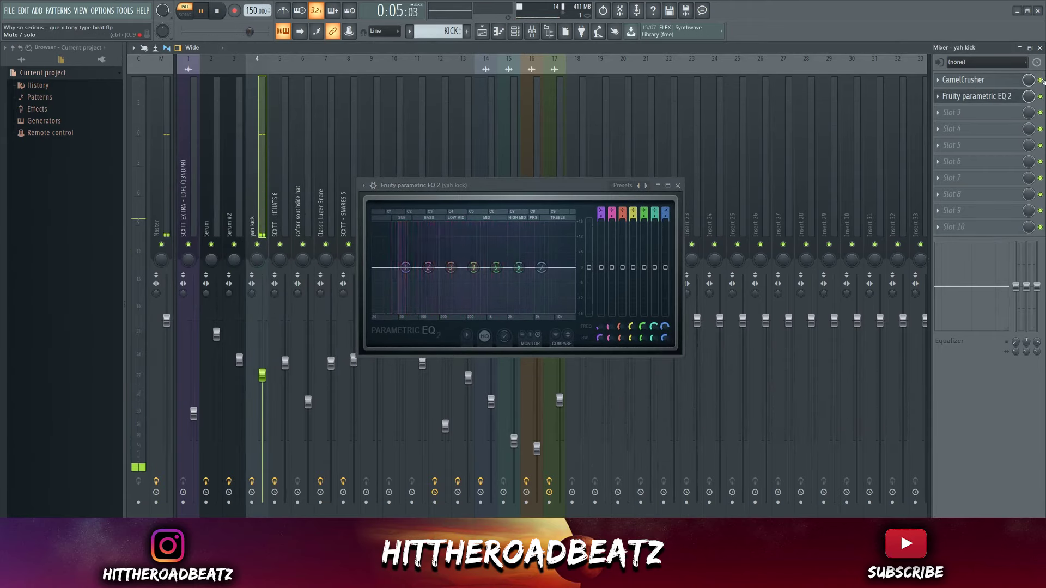
# Step: Open CamelCrusher on the yah kick track in place of the equalizer window and load the Tube Warmth preset
pyautogui.click(996, 81)
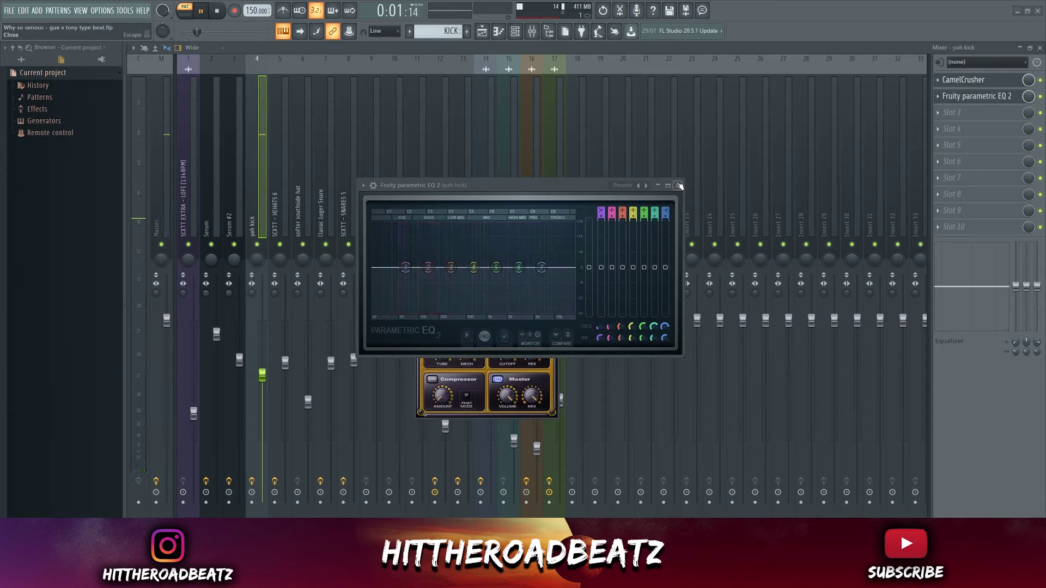
pyautogui.click(678, 186)
pyautogui.moveTo(491, 260); pyautogui.dragTo(508, 178)
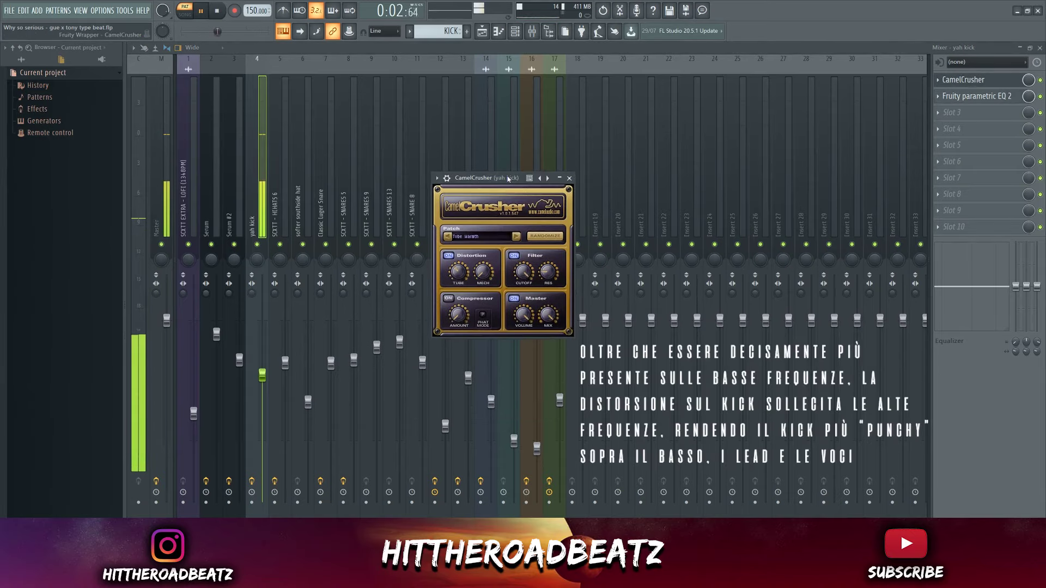
pyautogui.click(486, 235)
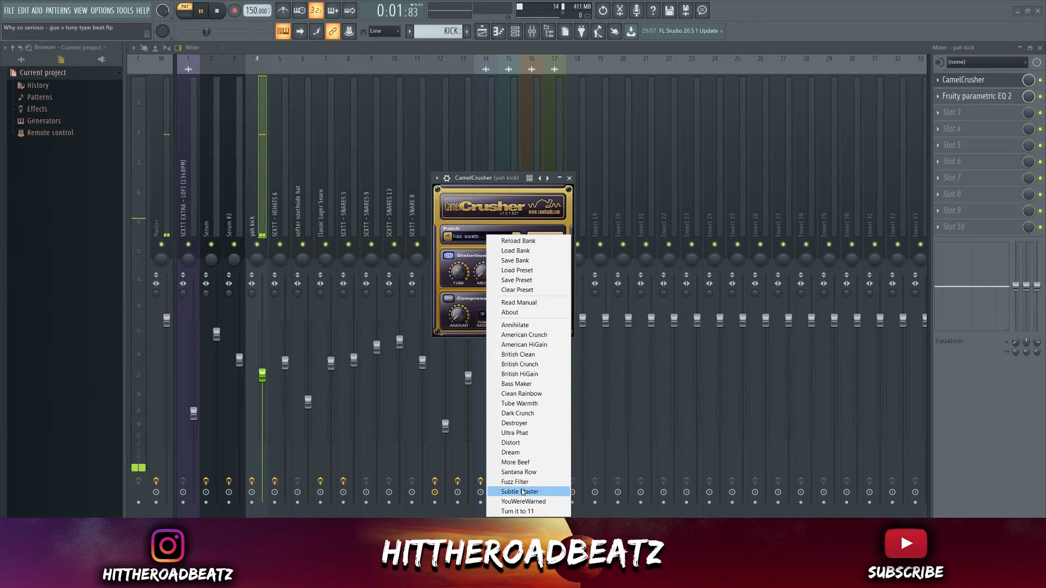
pyautogui.click(530, 405)
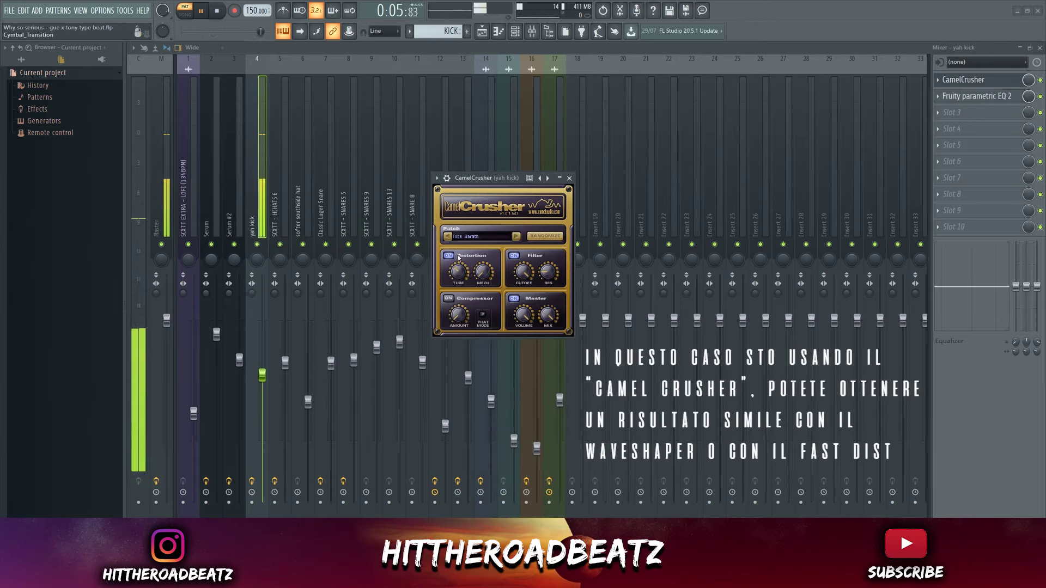
# Step: Fine-tune CamelCrusher's distortion and compressor on the yah kick track with its filter switched off, and open the track's Fruity parametric EQ 2
pyautogui.moveTo(454, 278); pyautogui.dragTo(434, 233)
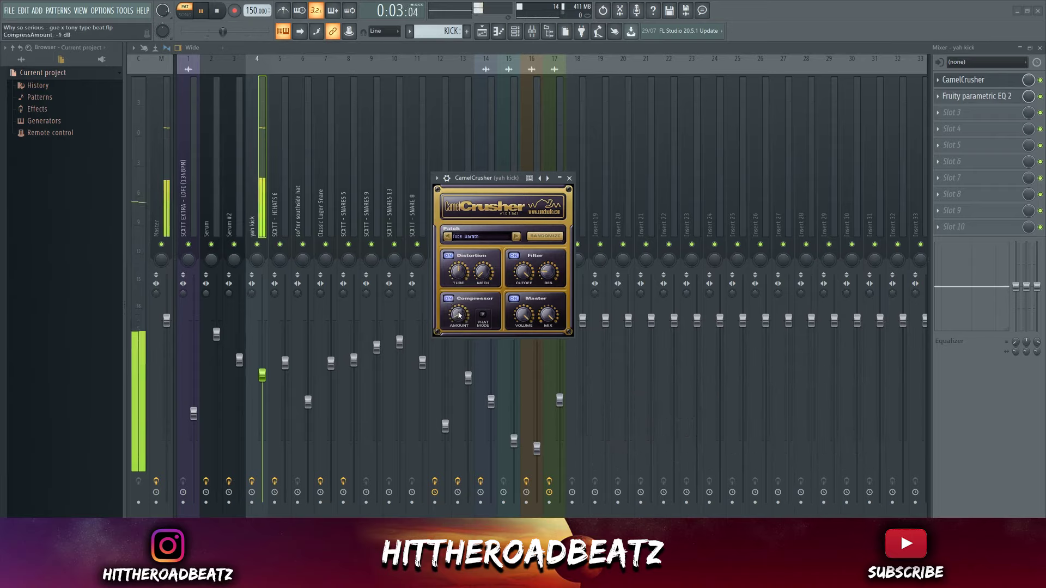
pyautogui.moveTo(460, 315)
pyautogui.mouseDown()
pyautogui.moveTo(470, 289)
pyautogui.moveTo(462, 298)
pyautogui.mouseUp()
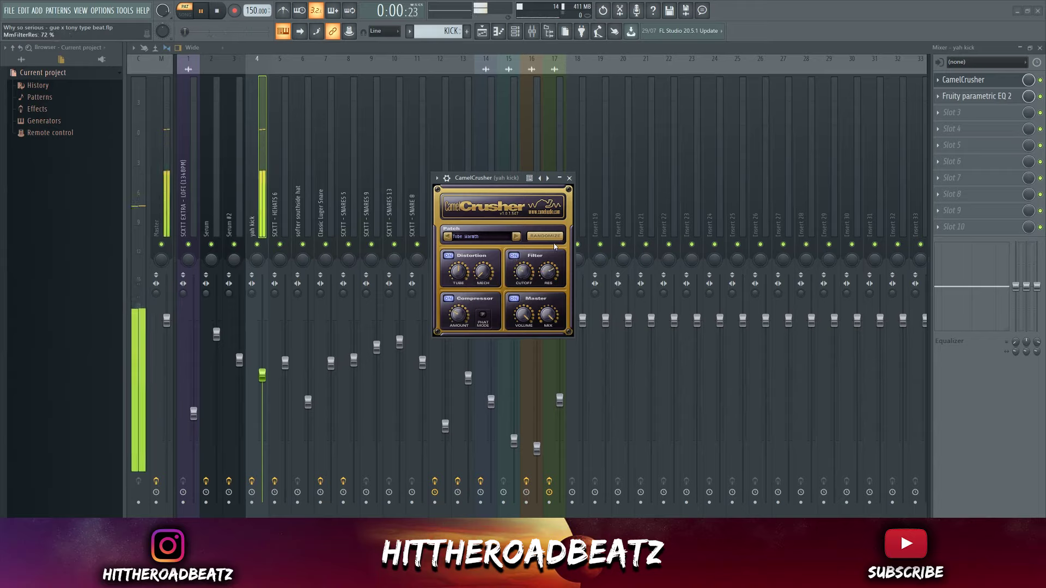
pyautogui.click(514, 256)
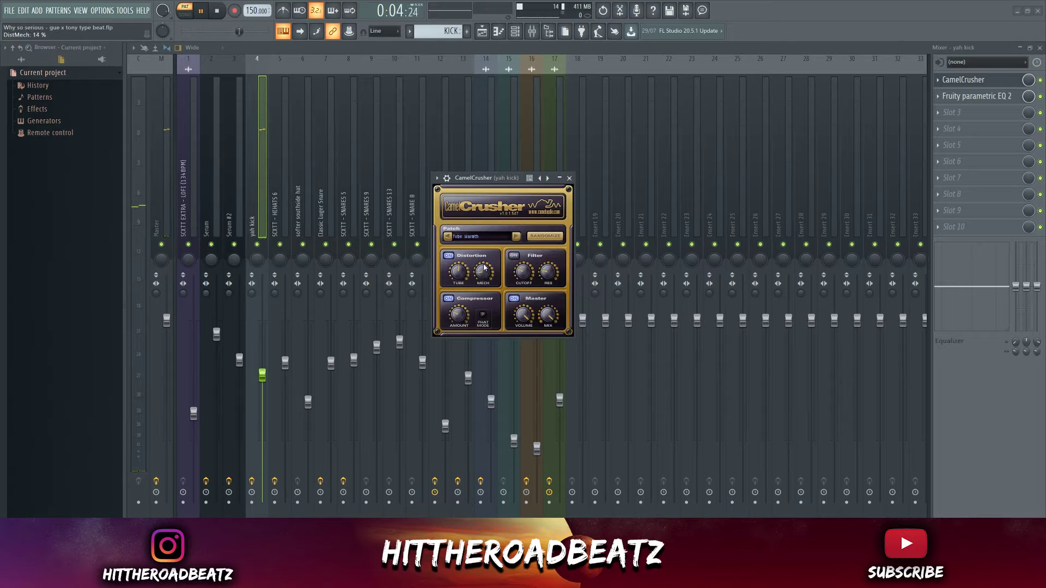
pyautogui.moveTo(485, 267)
pyautogui.mouseDown()
pyautogui.moveTo(486, 246)
pyautogui.moveTo(480, 279)
pyautogui.mouseUp()
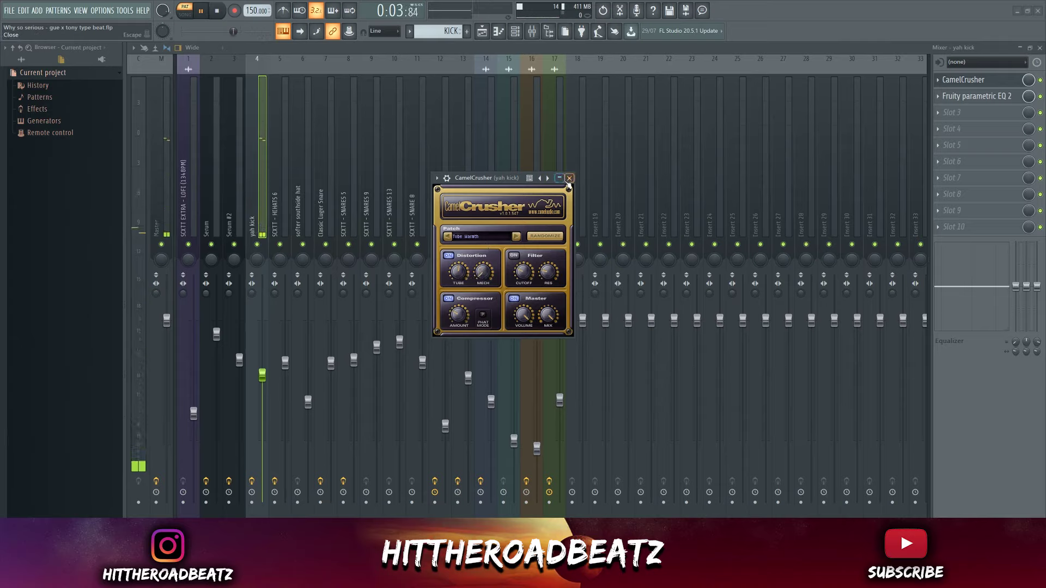
pyautogui.click(975, 96)
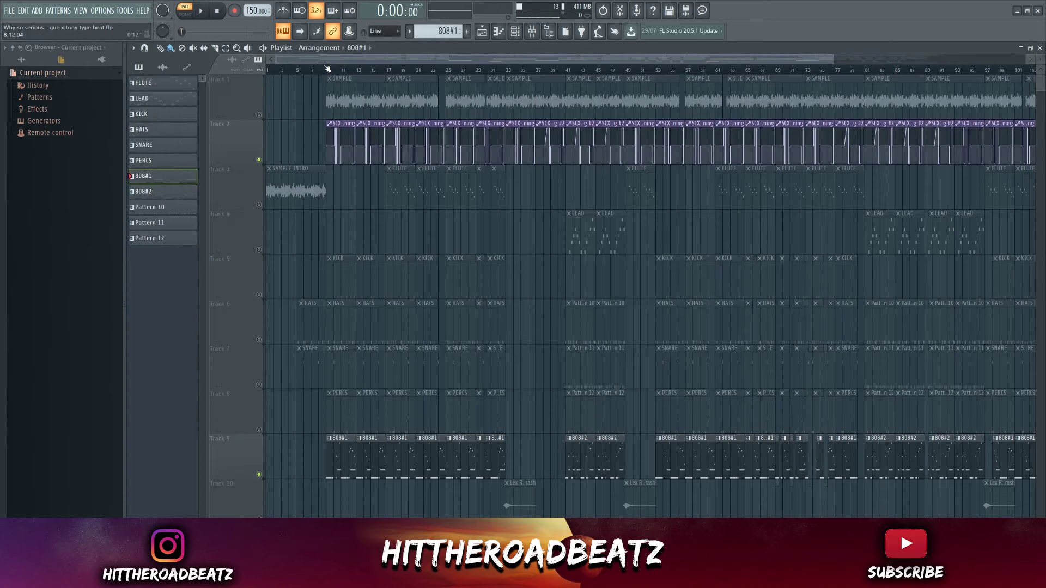
# Step: Play the 808 part from bar 9 of the playlist and select the SCXTT - 808 1 mixer track
pyautogui.click(327, 69)
pyautogui.press('space')
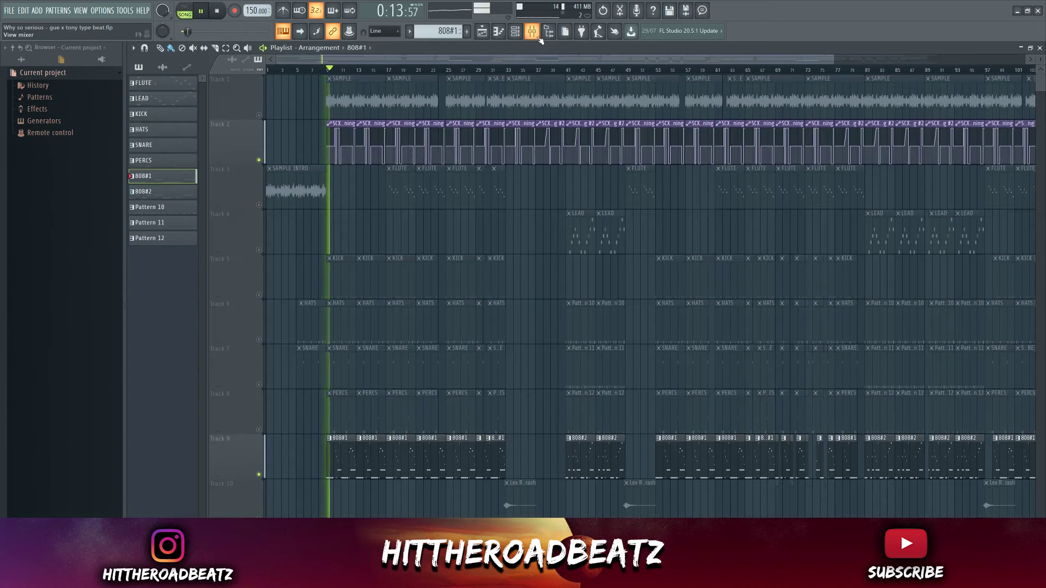
pyautogui.click(531, 31)
pyautogui.click(444, 194)
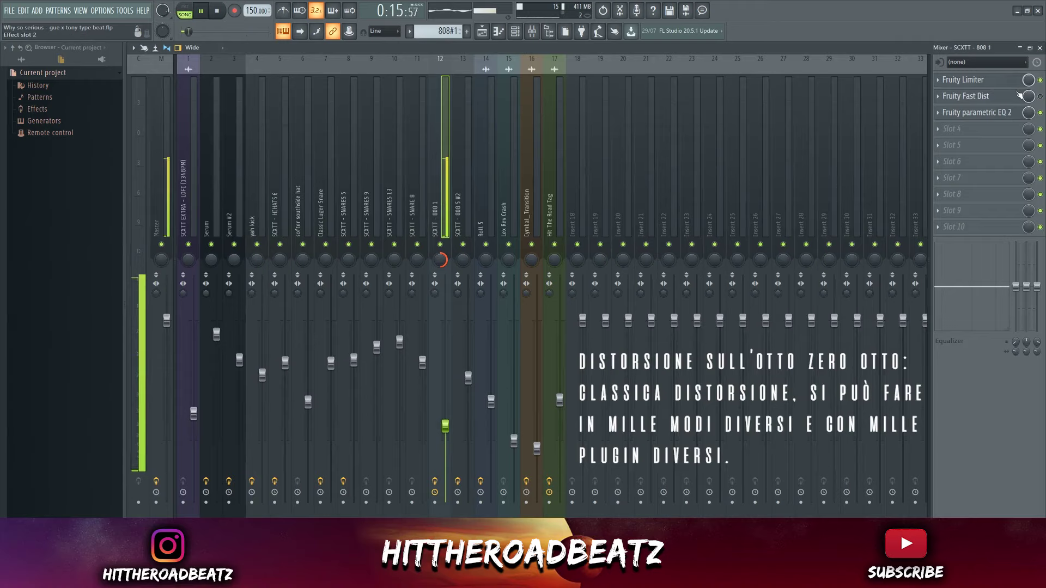
# Step: Open Fruity Fast Dist on the SCXTT - 808 1 track, move its window above the faders and enable the effect
pyautogui.click(1018, 95)
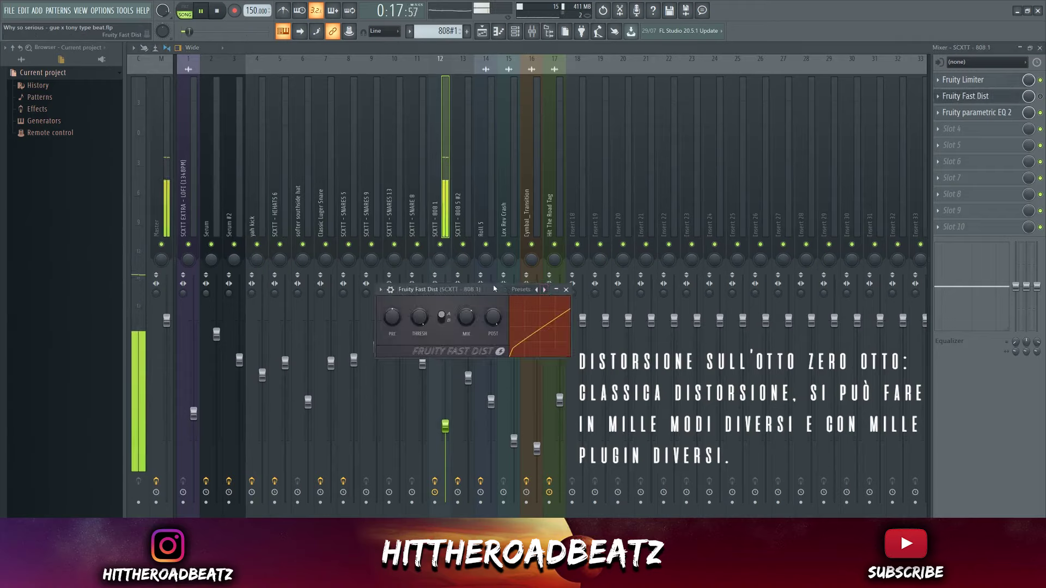
pyautogui.moveTo(494, 289); pyautogui.dragTo(661, 162)
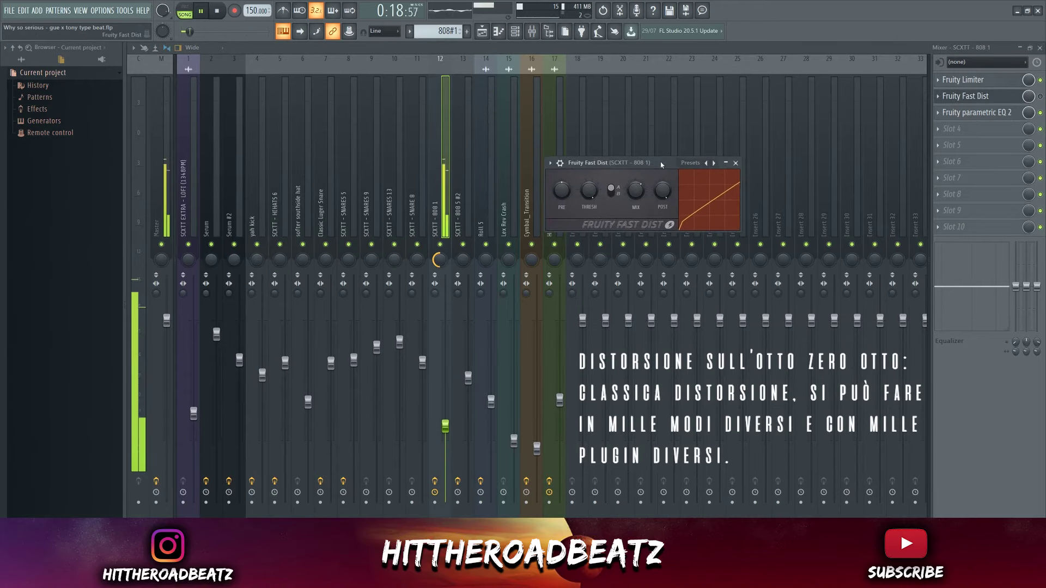
pyautogui.click(1034, 98)
pyautogui.click(967, 97)
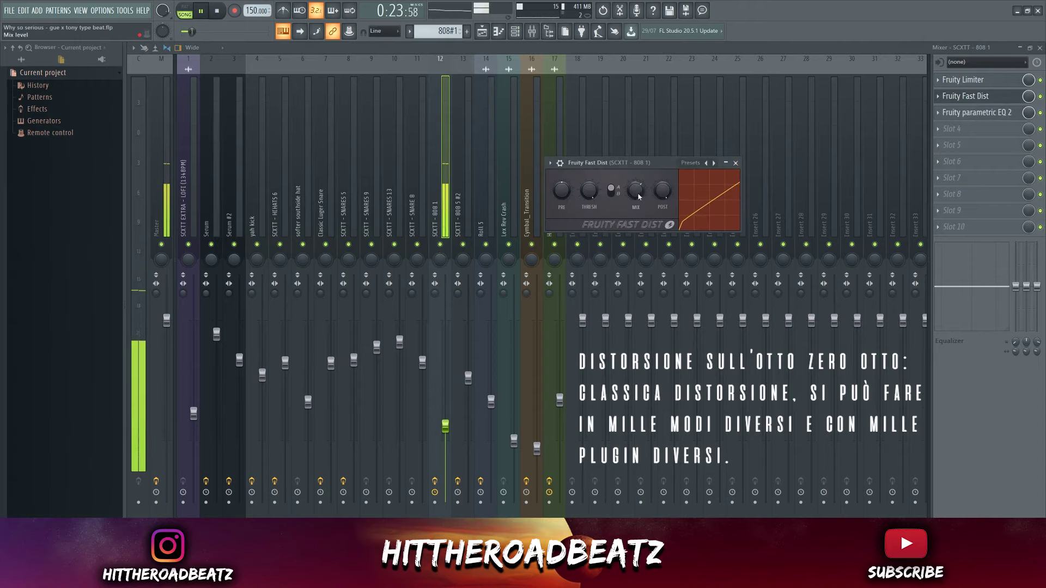
# Step: Adjust the mix level of the 808's Fruity Fast Dist and compare its two distortion types before closing the plugin
pyautogui.moveTo(638, 194)
pyautogui.mouseDown()
pyautogui.moveTo(638, 166)
pyautogui.moveTo(638, 185)
pyautogui.mouseUp()
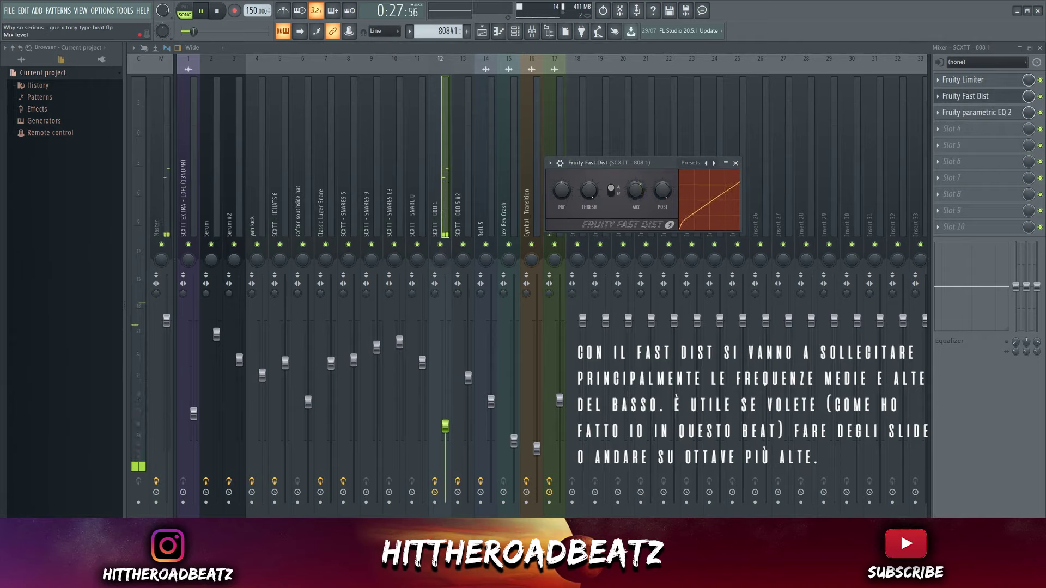
pyautogui.click(617, 191)
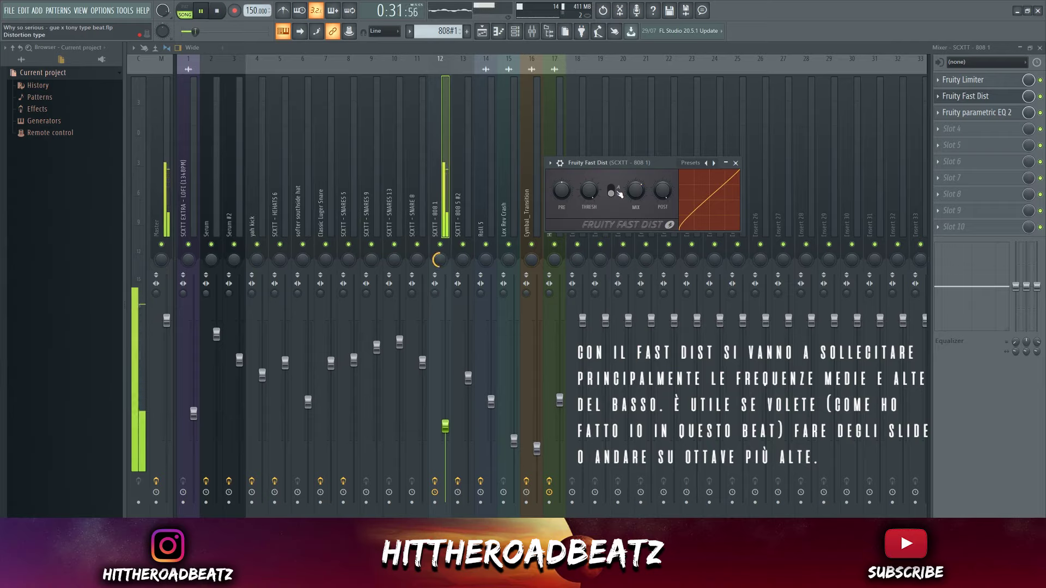
pyautogui.click(619, 192)
pyautogui.click(736, 163)
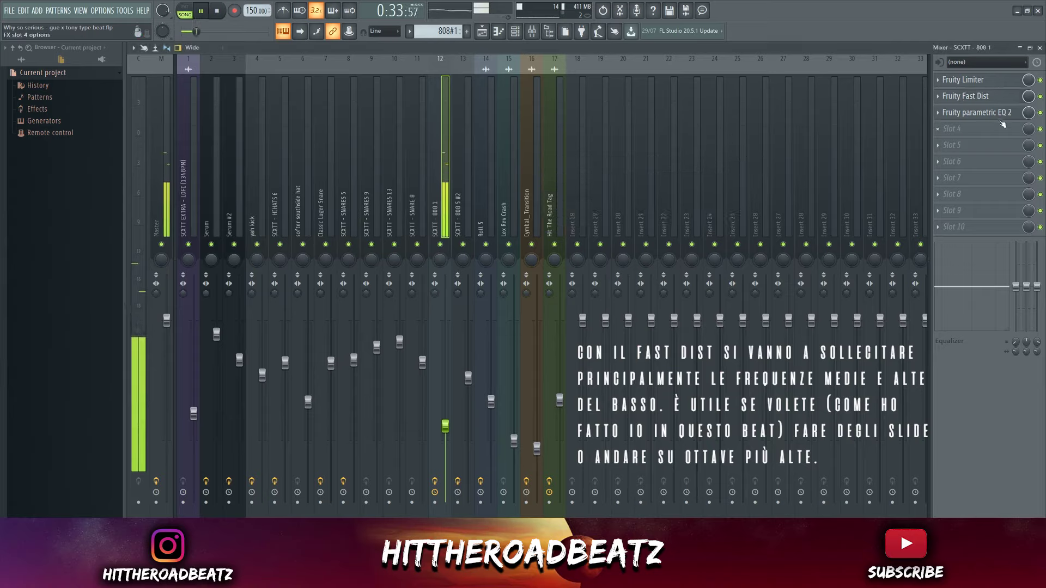
# Step: Open Fruity parametric EQ 2 on the 808 track as a detached window and reposition it over the mixer to view the spectrum
pyautogui.click(975, 112)
pyautogui.click(313, 251)
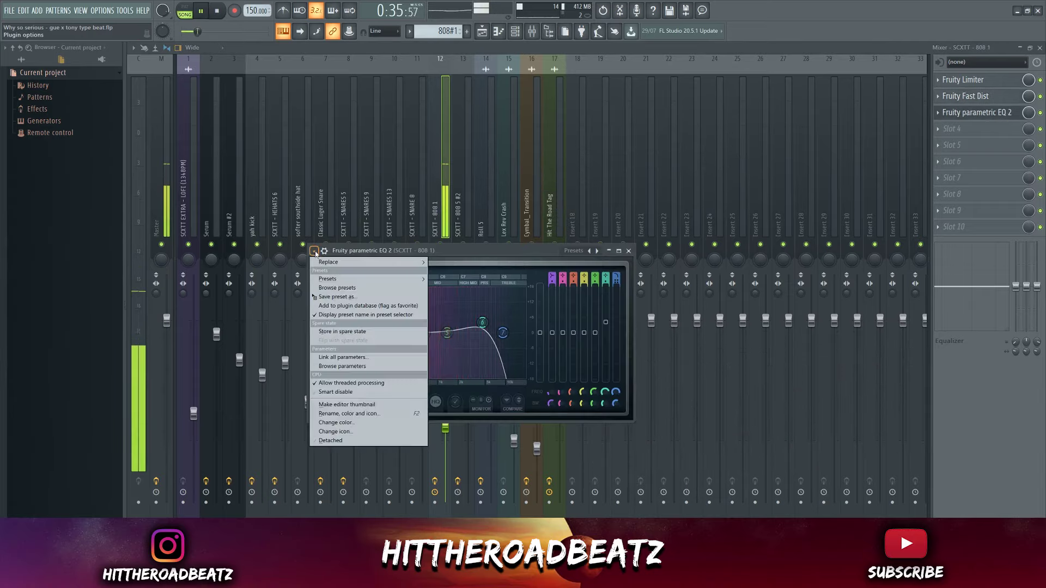
pyautogui.click(349, 441)
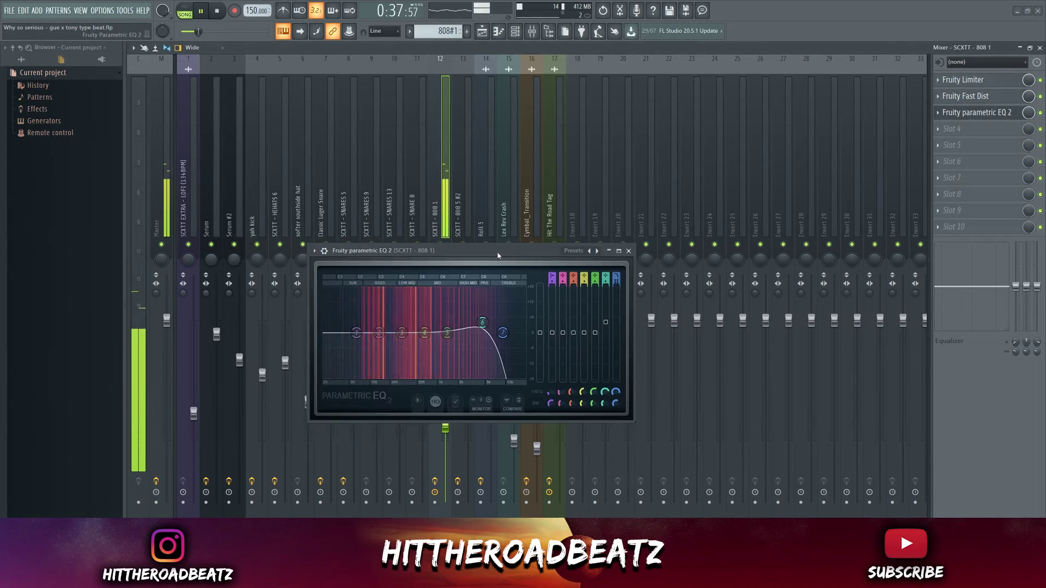
pyautogui.moveTo(497, 252); pyautogui.dragTo(465, 247)
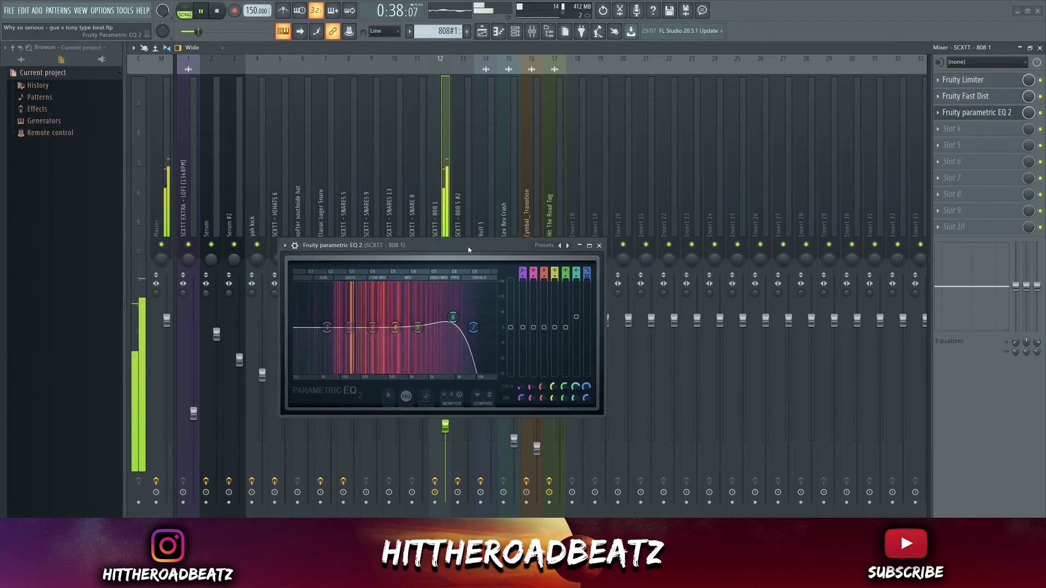
# Step: Bypass Fruity Fast Dist to compare the clean 808's spectrum, and close the equalizer with playback stopped
pyautogui.click(1041, 97)
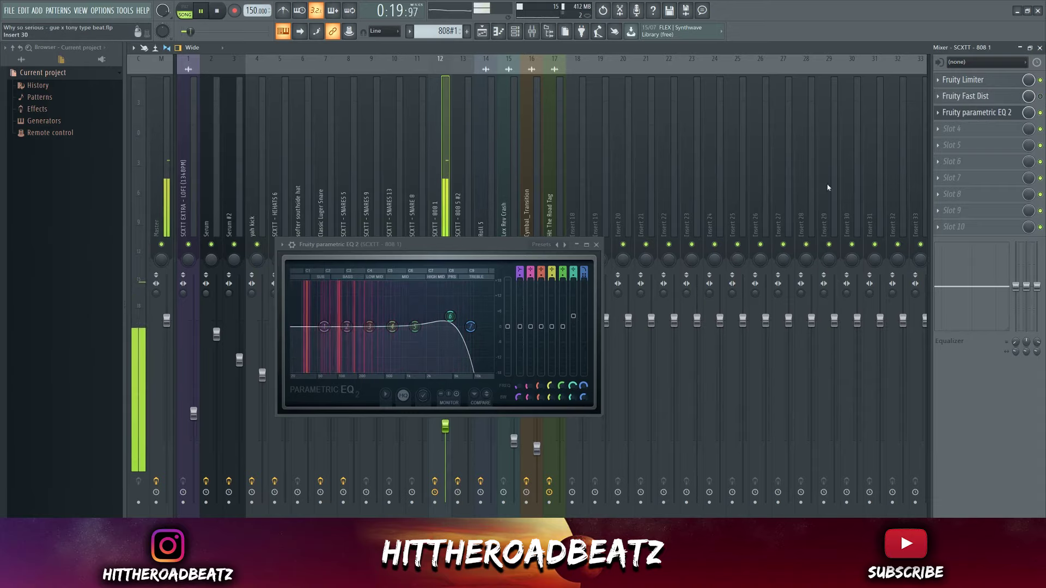
pyautogui.press('space')
pyautogui.click(596, 245)
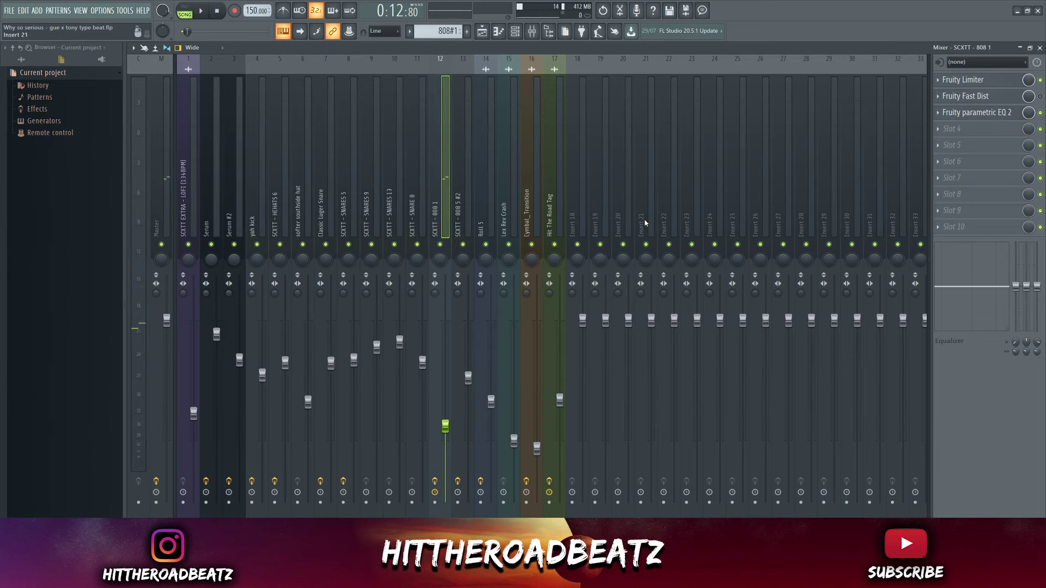
# Step: Unmute the kick, hats, snare and percs tracks in the playlist and play the arrangement with the mixer in view
pyautogui.press('F5')
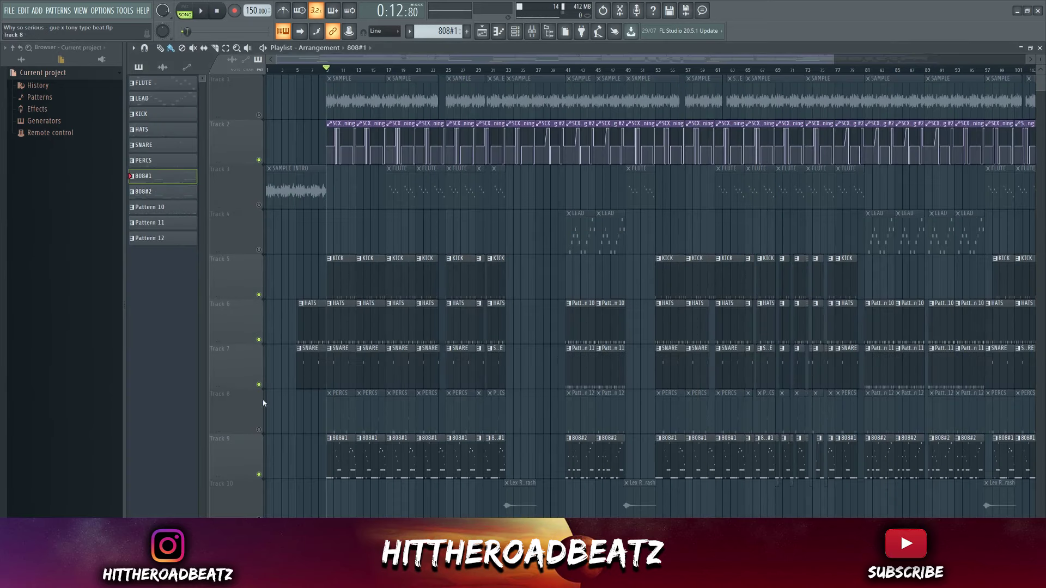
pyautogui.press('space')
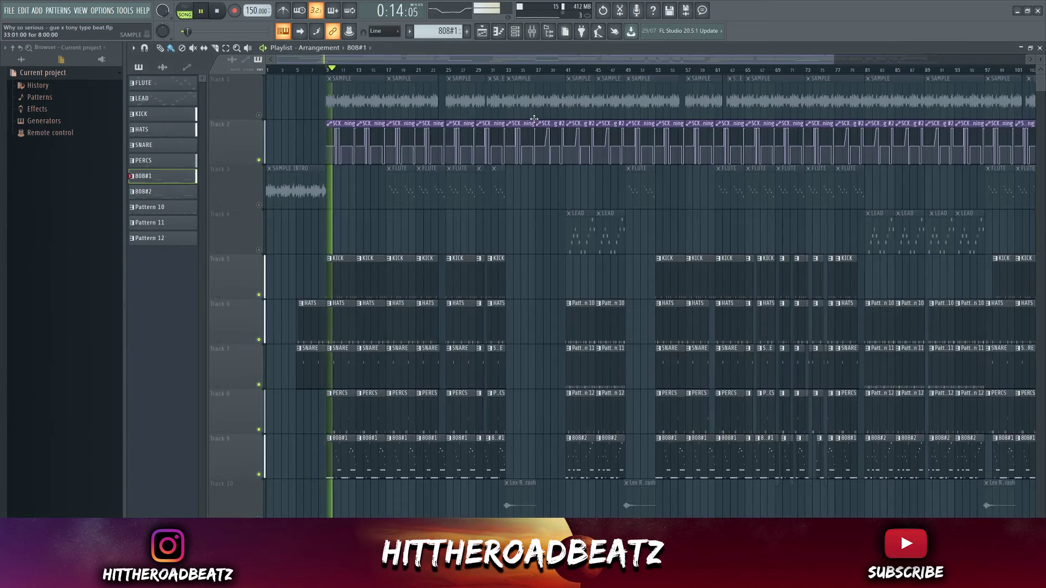
pyautogui.click(533, 32)
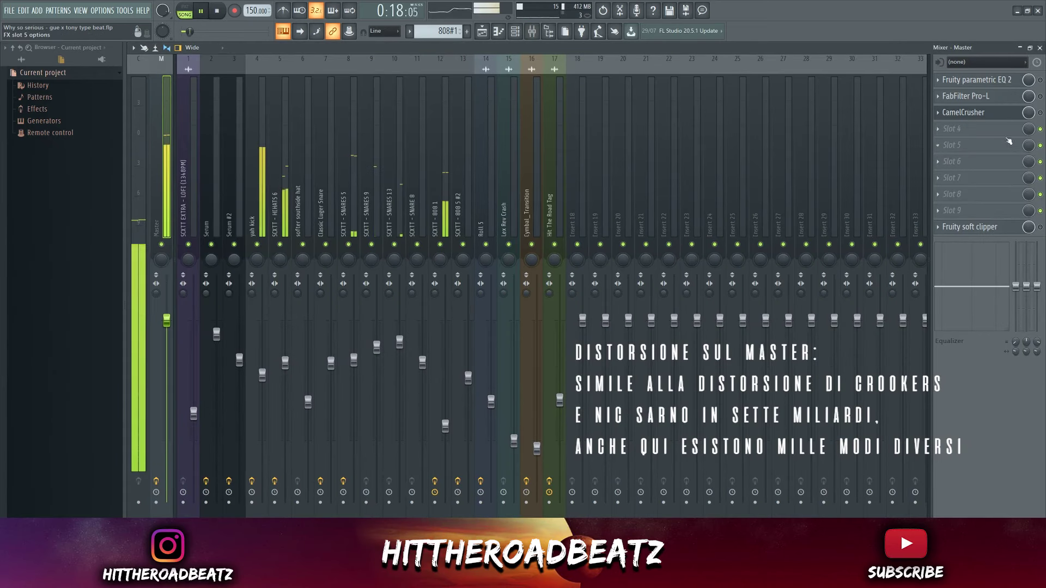
# Step: Enable CamelCrusher on the Master track and place its plugin window over the middle of the mixer
pyautogui.click(975, 112)
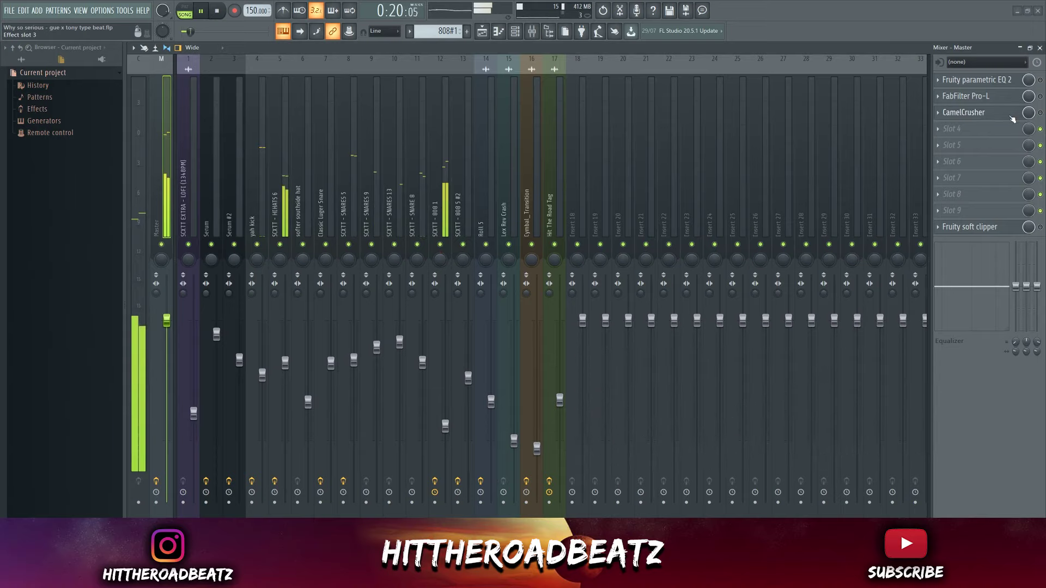
pyautogui.moveTo(627, 242); pyautogui.dragTo(613, 183)
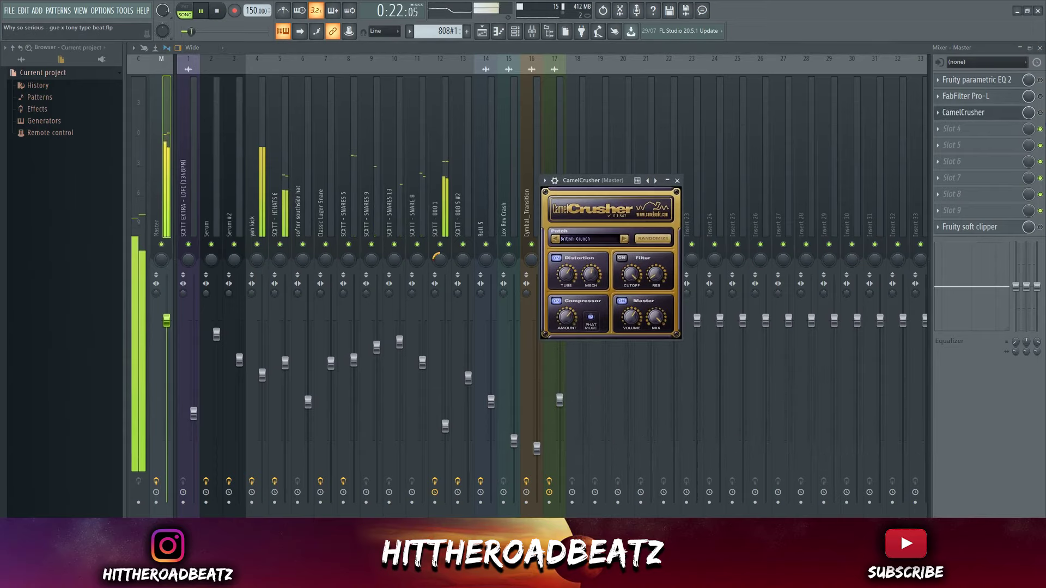
pyautogui.click(679, 180)
pyautogui.click(1040, 113)
pyautogui.click(976, 112)
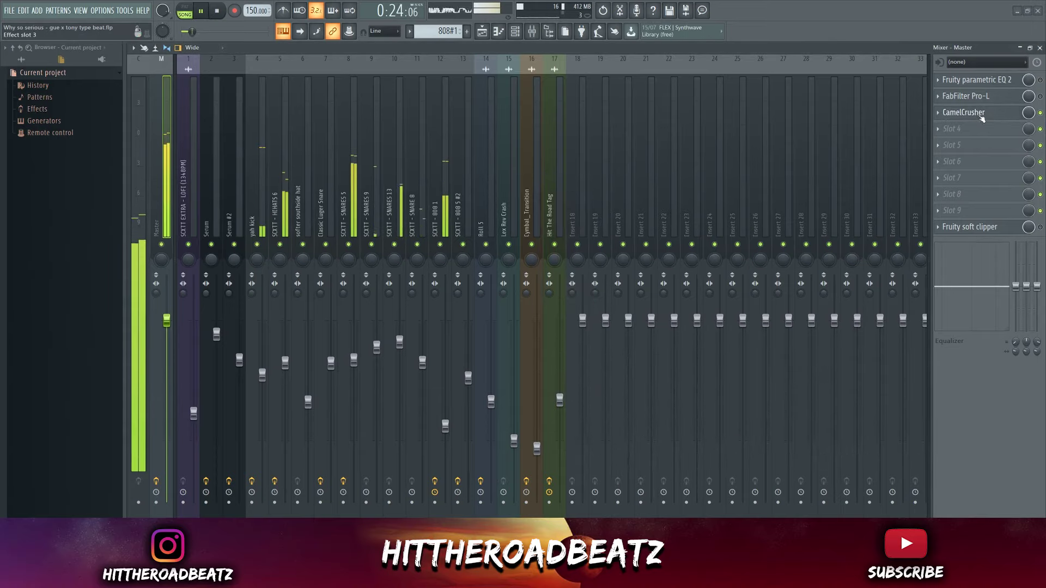
pyautogui.moveTo(579, 194); pyautogui.dragTo(547, 229)
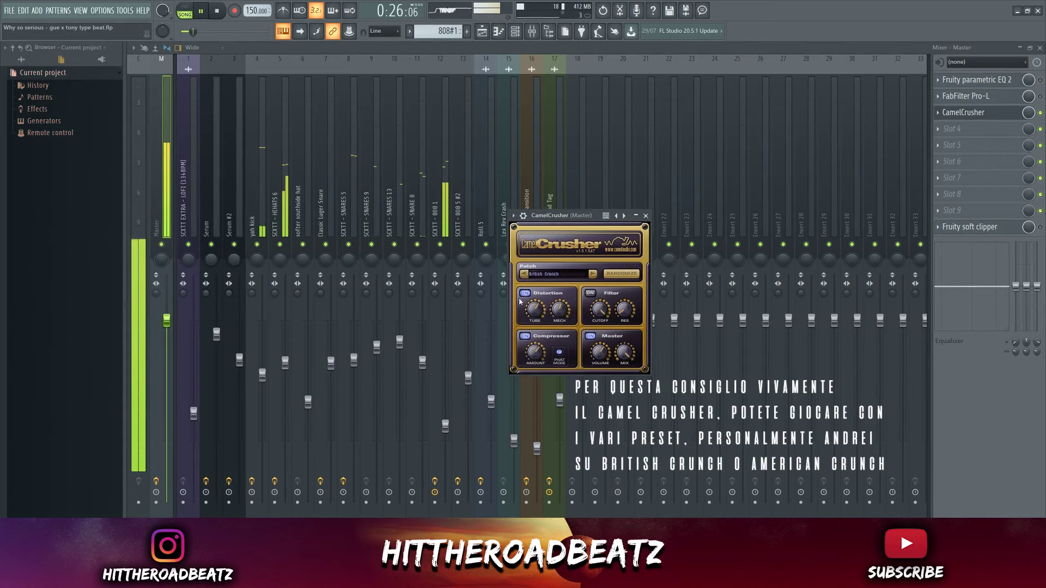
# Step: Adjust the Master CamelCrusher's British Crunch settings, bringing Mech distortion to 50%, and stop playback
pyautogui.moveTo(527, 323); pyautogui.dragTo(523, 331)
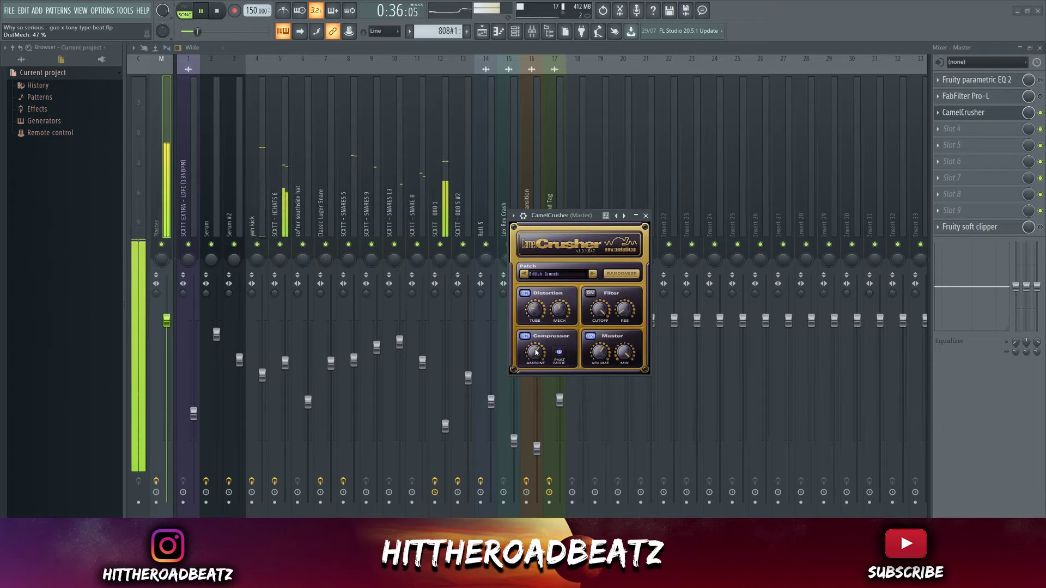
pyautogui.moveTo(559, 312); pyautogui.dragTo(559, 310)
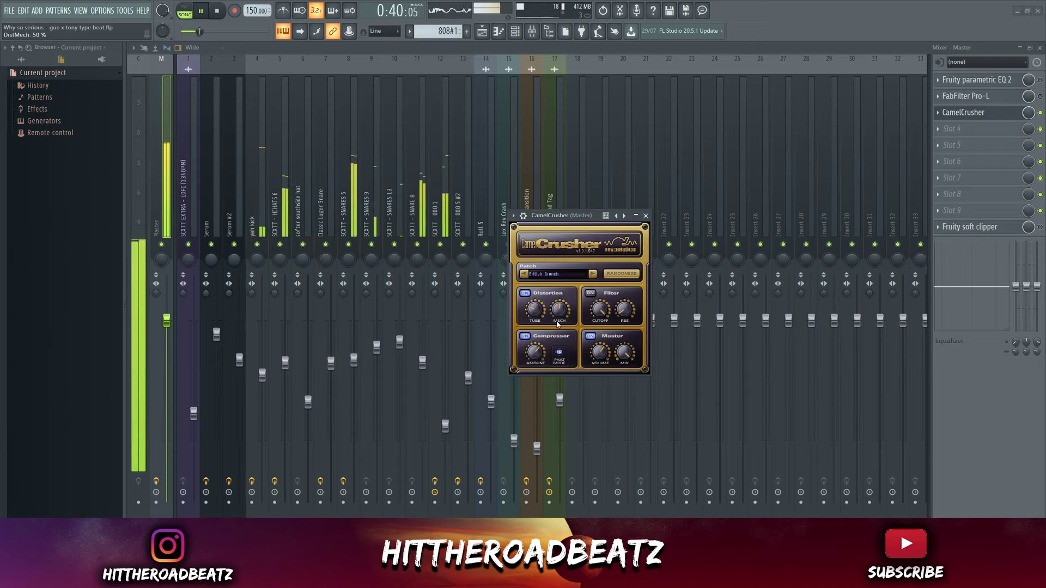
pyautogui.click(572, 275)
pyautogui.click(258, 5)
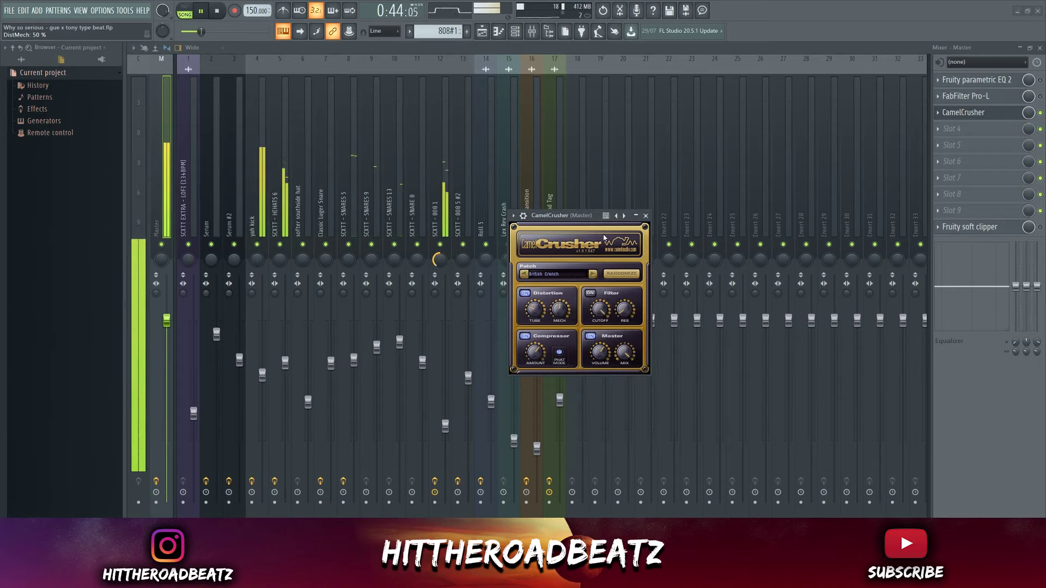
pyautogui.click(216, 12)
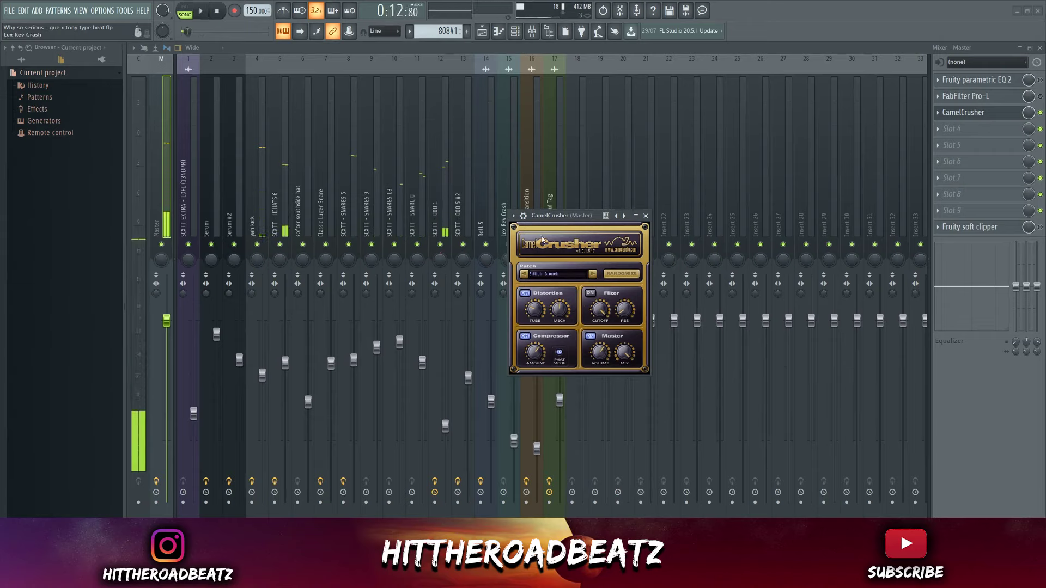
# Step: Load the American Crunch preset in the Master's CamelCrusher and adjust Tube and Mech distortion with the filter on during playback
pyautogui.click(571, 275)
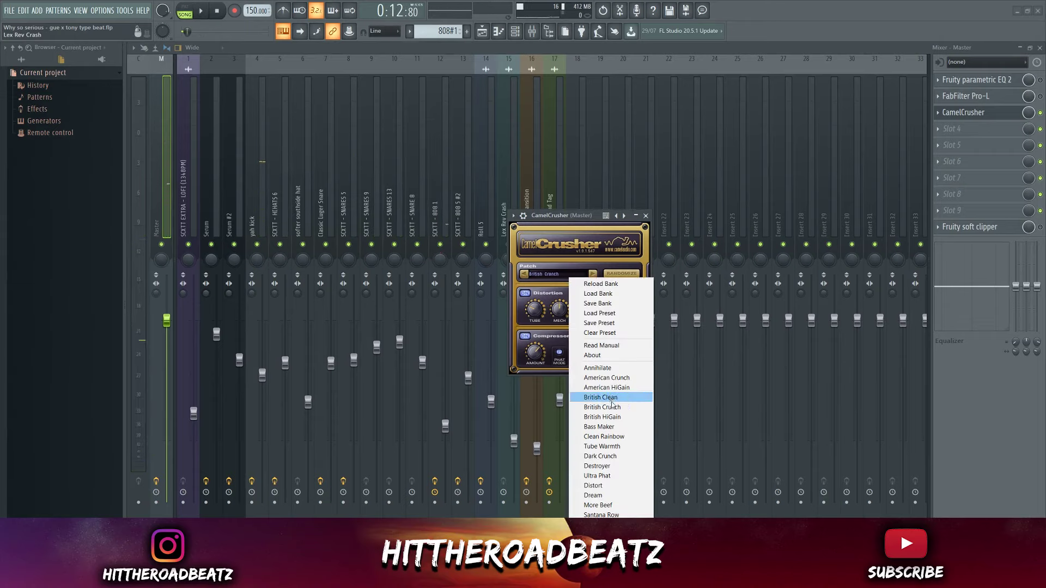
pyautogui.click(605, 377)
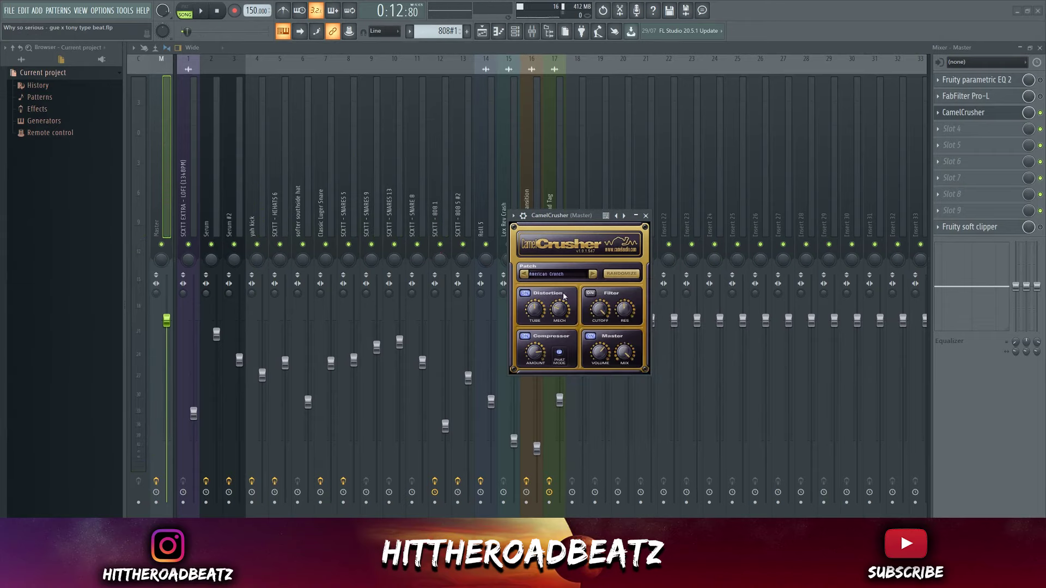
pyautogui.click(201, 17)
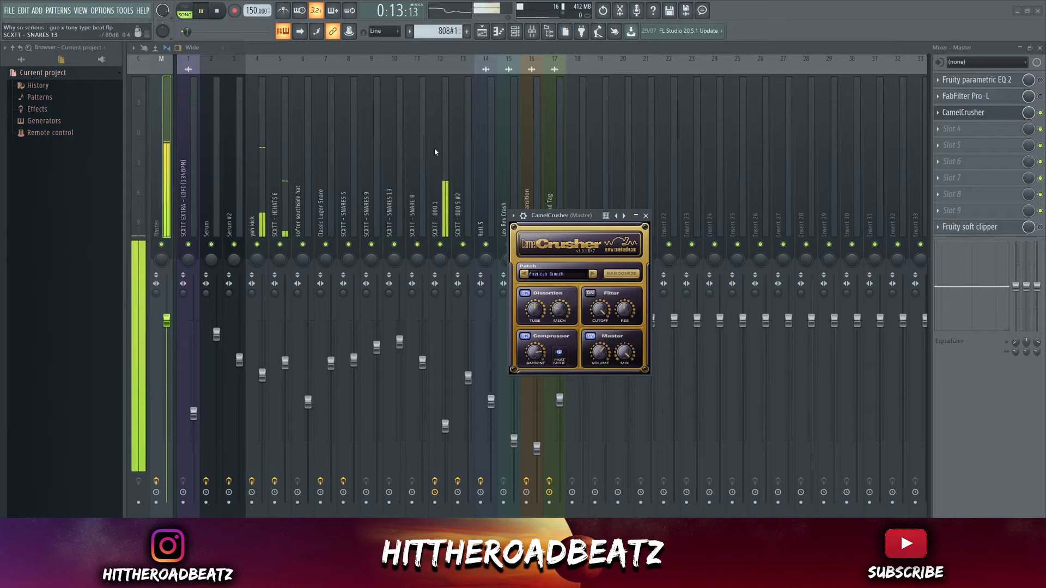
pyautogui.moveTo(537, 313); pyautogui.dragTo(537, 316)
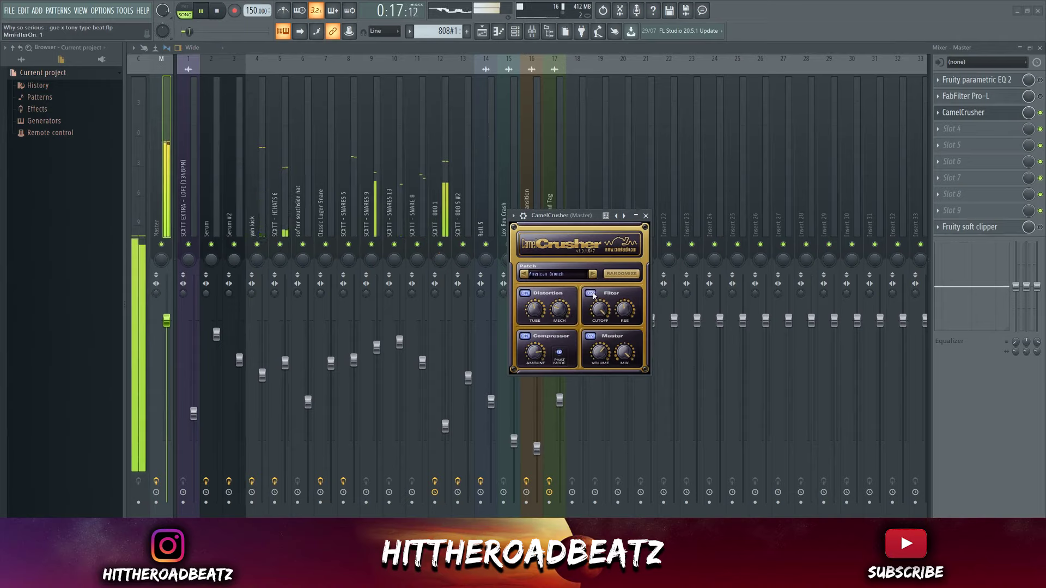
pyautogui.moveTo(557, 309); pyautogui.dragTo(558, 304)
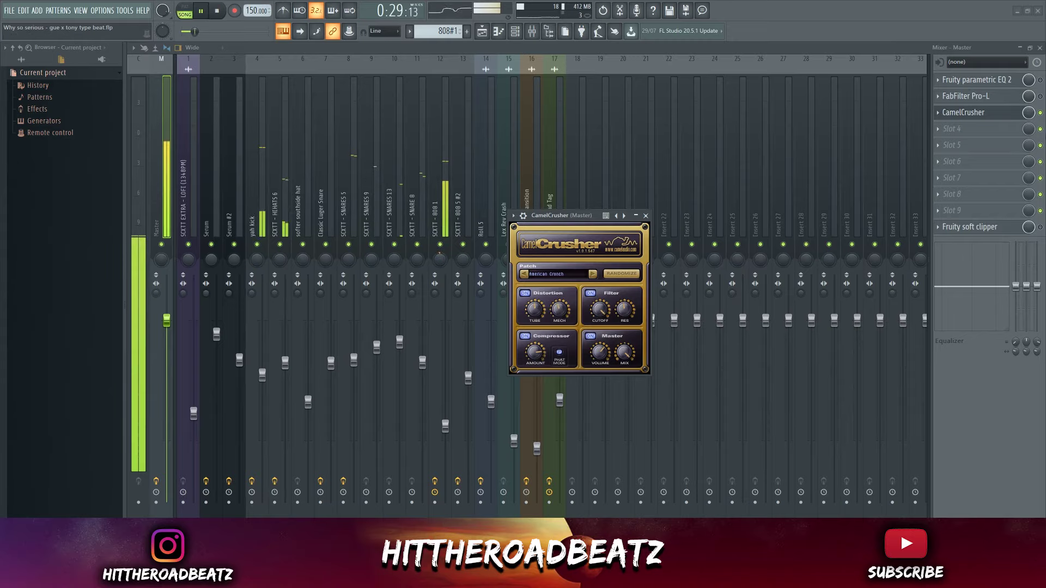
# Step: Bypass CamelCrusher on the Master track to compare the clean beat, and stop playback
pyautogui.click(1040, 113)
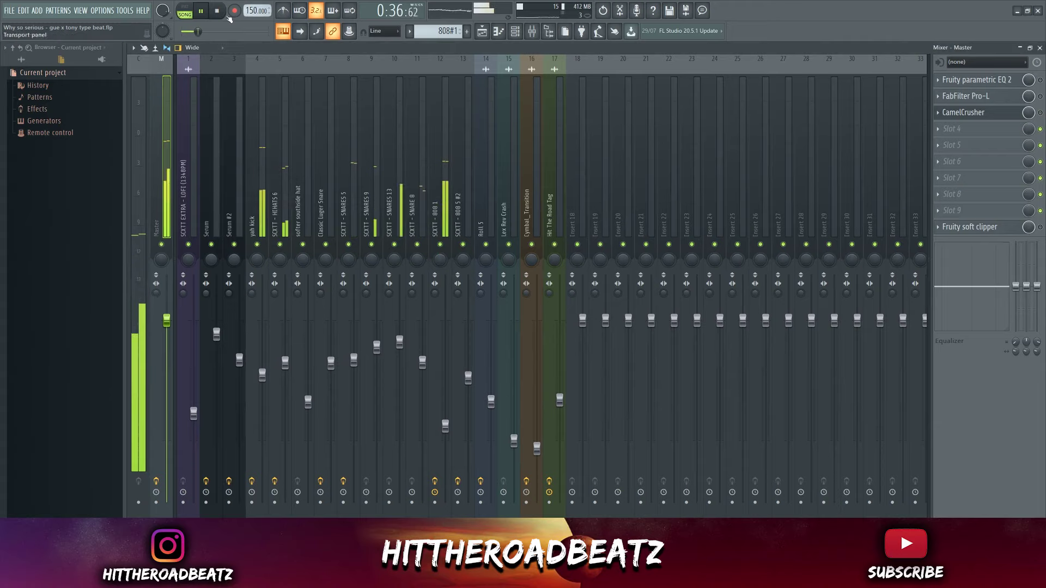
pyautogui.click(218, 11)
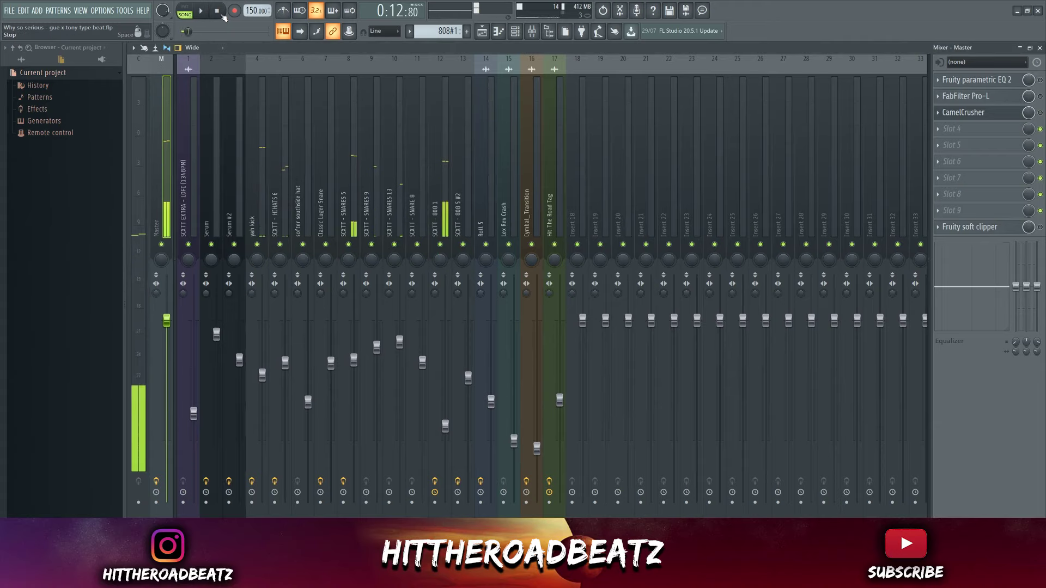